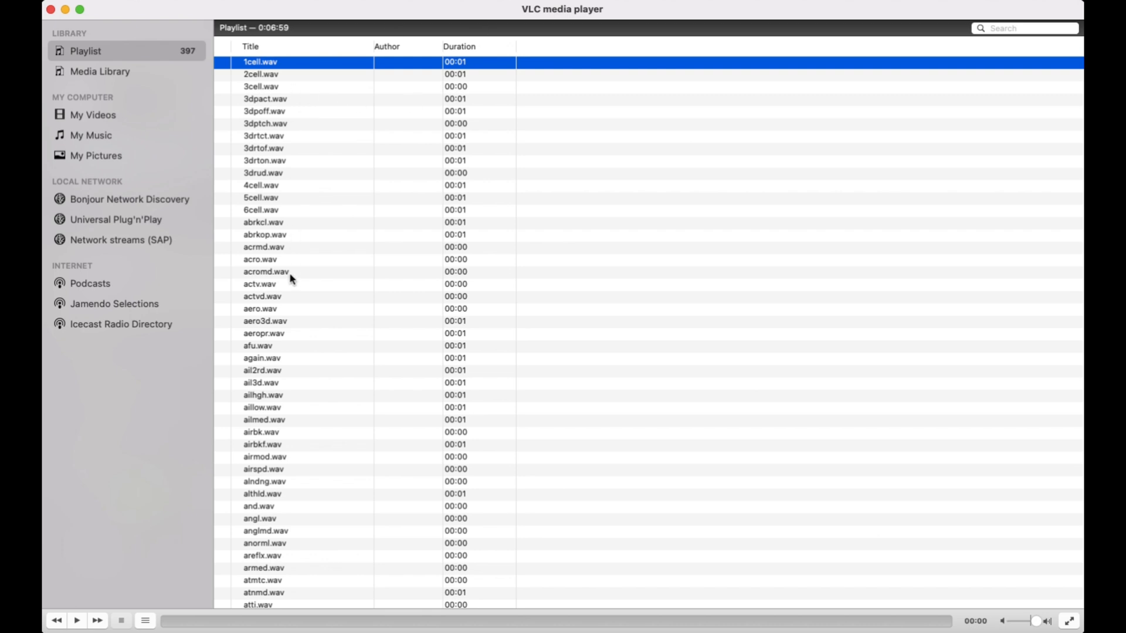
Browse the playlist of existing .wav sound files and start playback
scroll(291, 278, down, 10)
scroll(292, 278, down, 15)
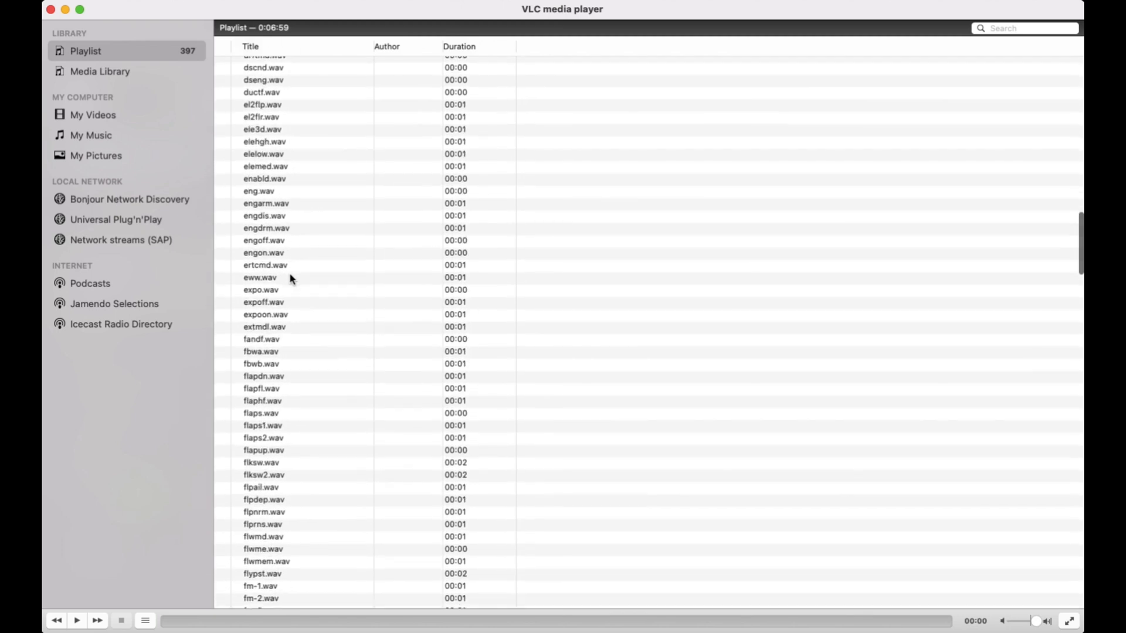
scroll(291, 278, up, 20)
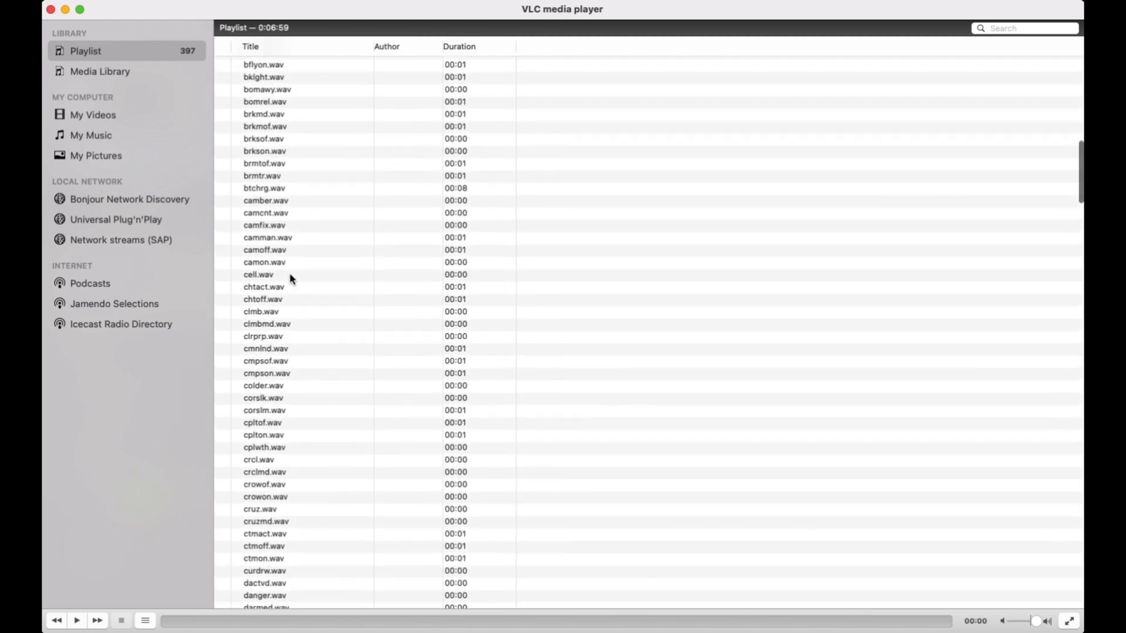
scroll(291, 278, up, 3)
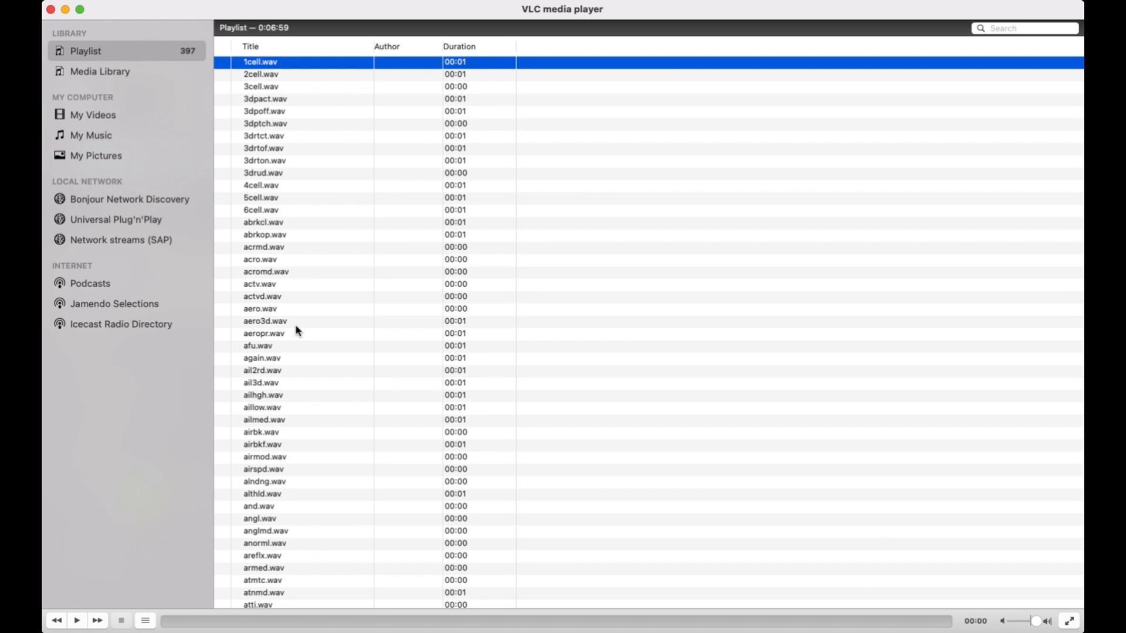
click(77, 622)
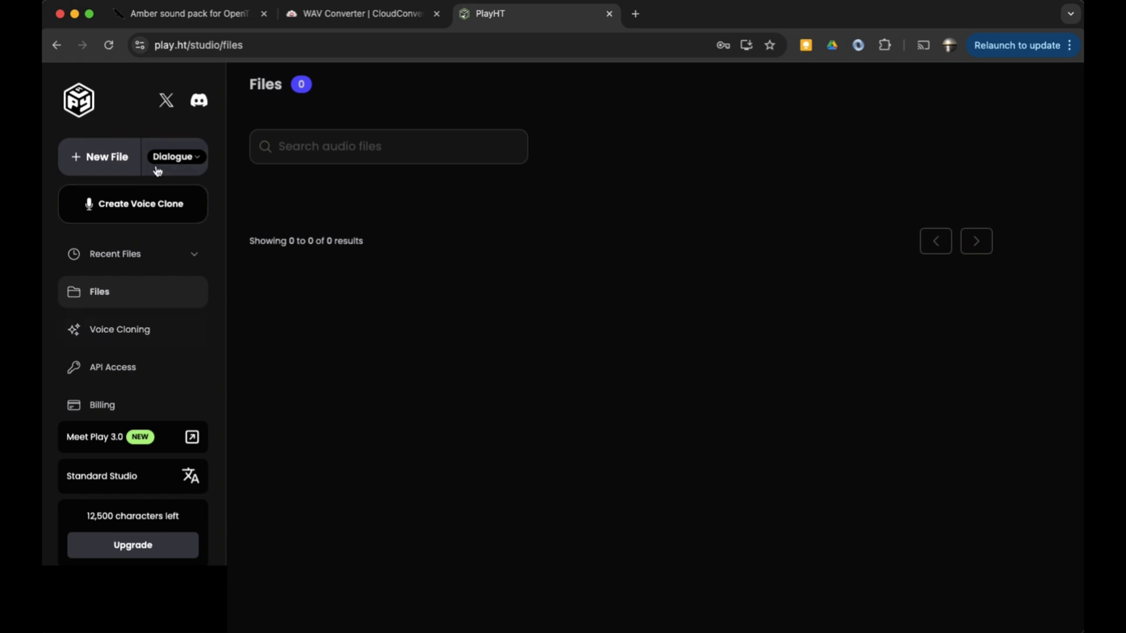
In PlayHT, start an instant English voice clone and upload the Amber Audio Sample.m4a file
click(149, 206)
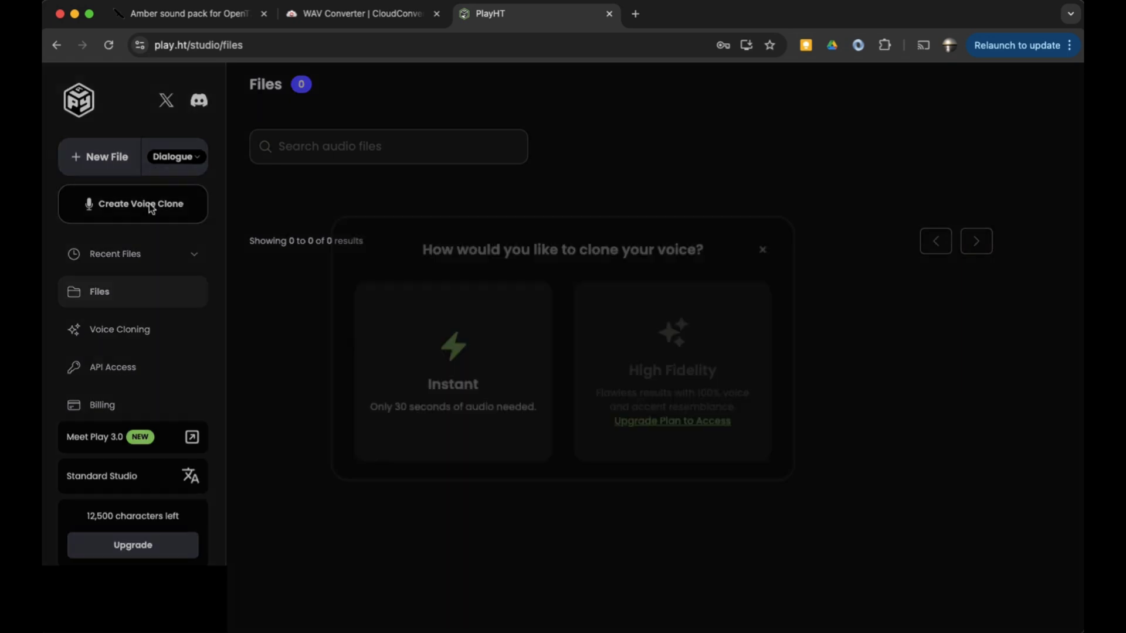
click(469, 385)
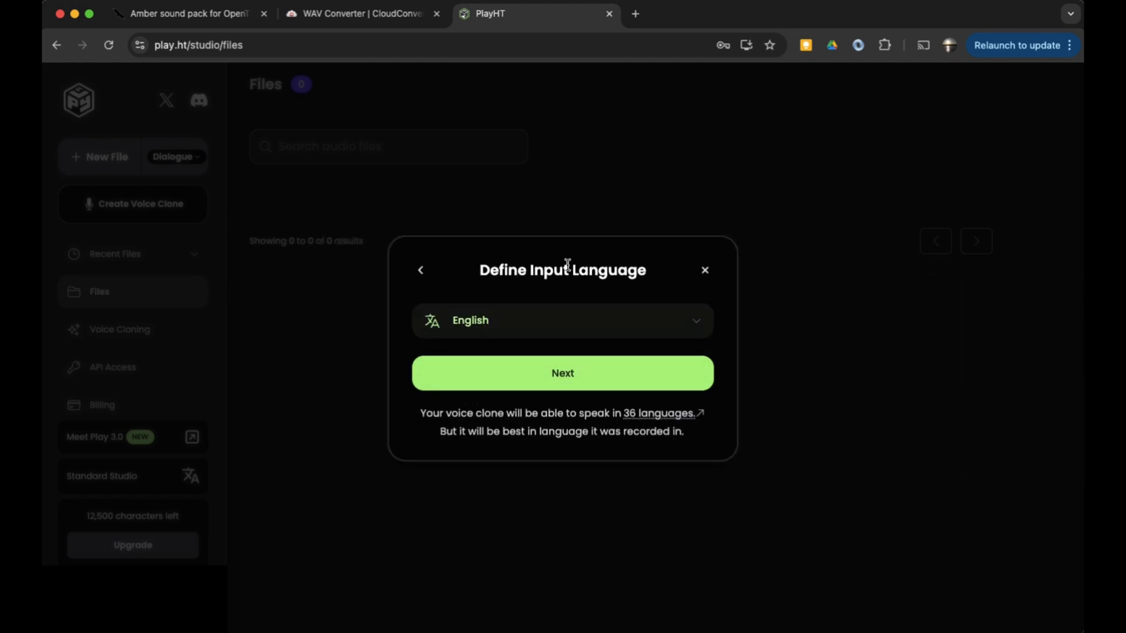
click(581, 378)
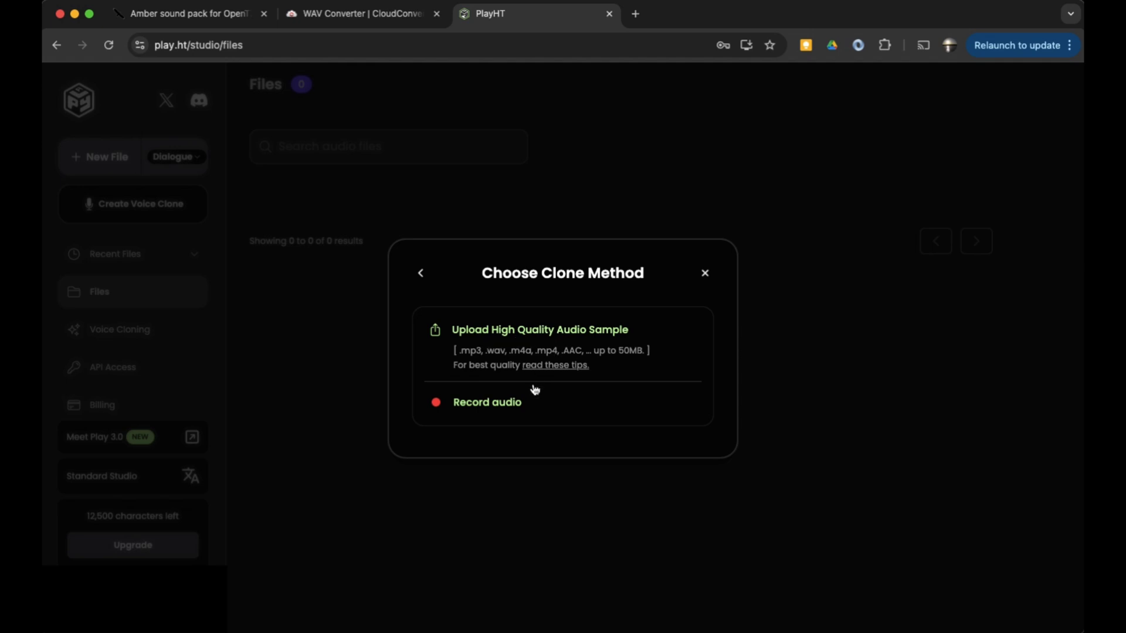
click(537, 333)
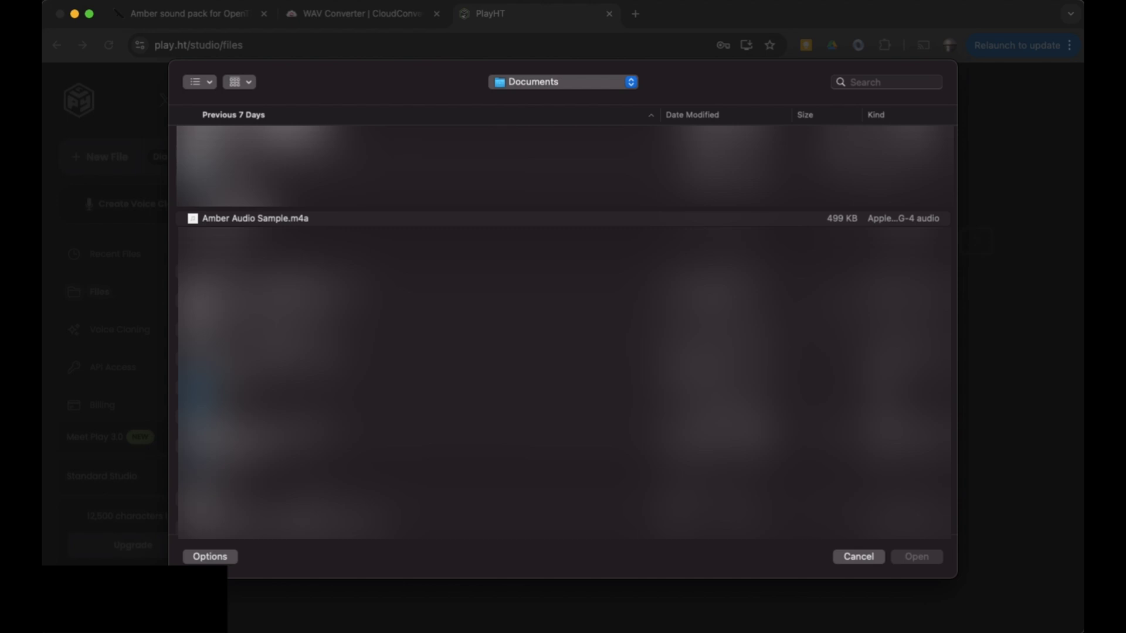
click(249, 220)
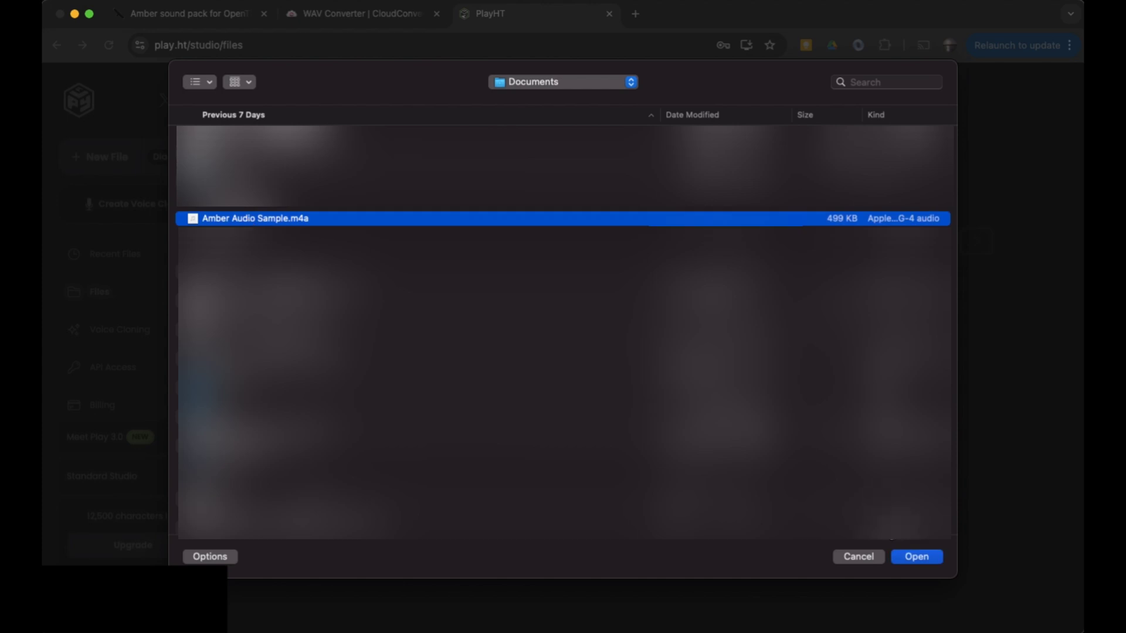
click(916, 558)
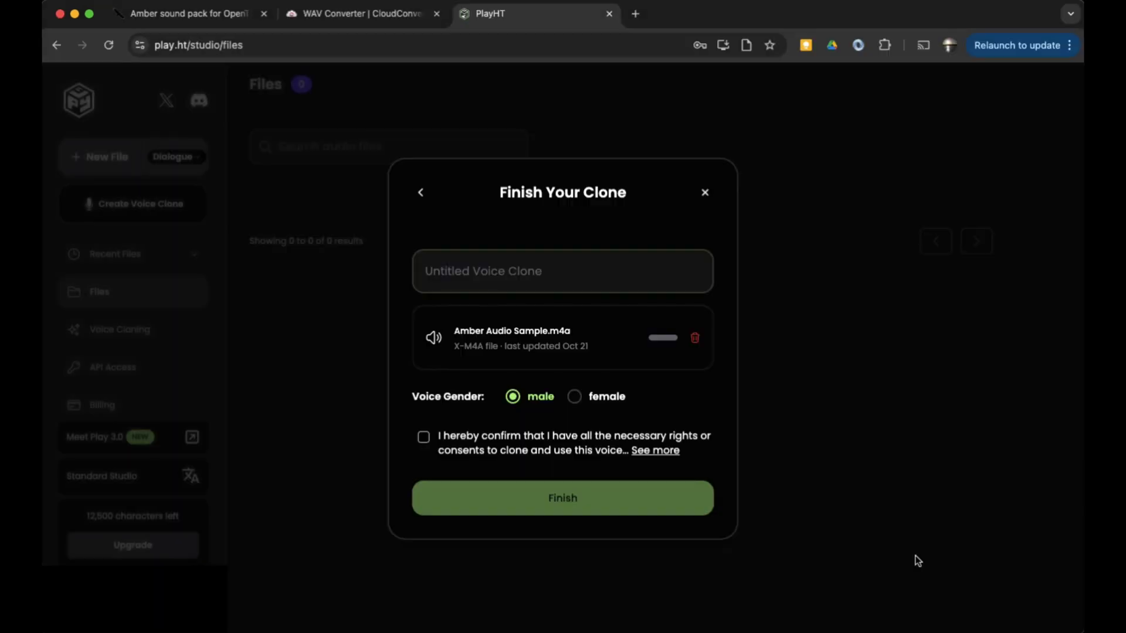
Name the clone Amber v1, set the voice gender to female, confirm the rights statement and finish
click(542, 271)
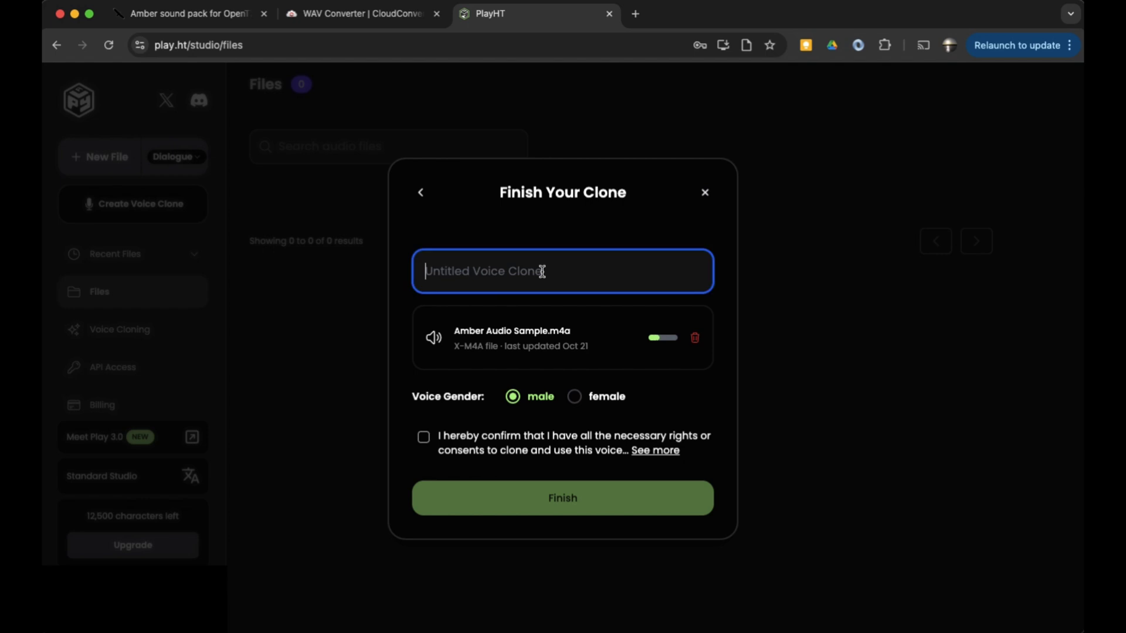
text(Amber v1)
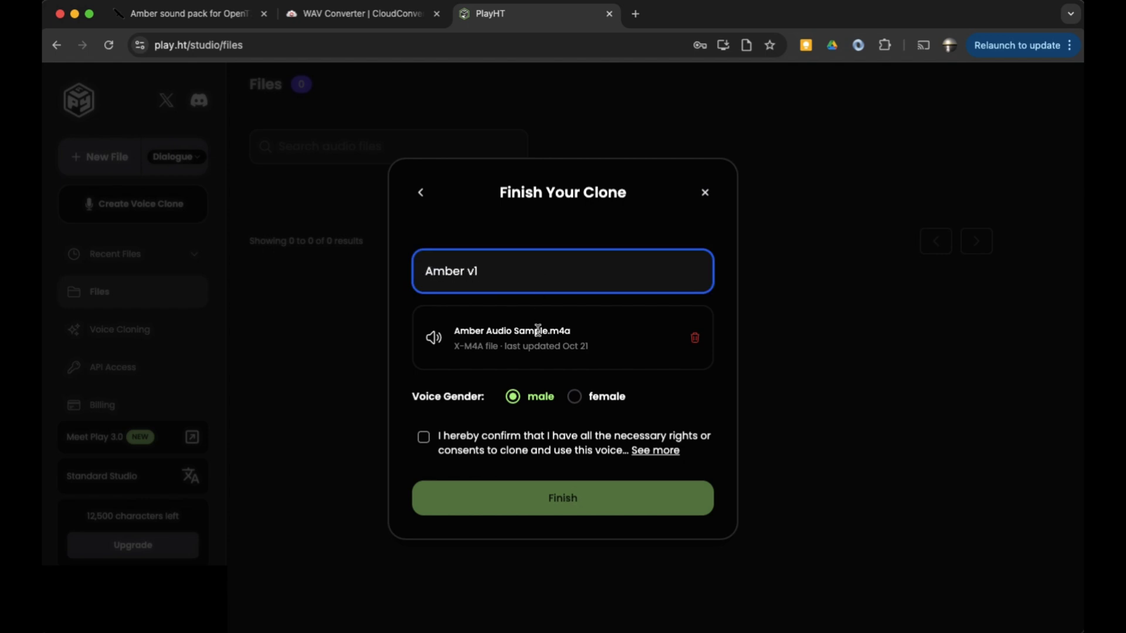
click(580, 398)
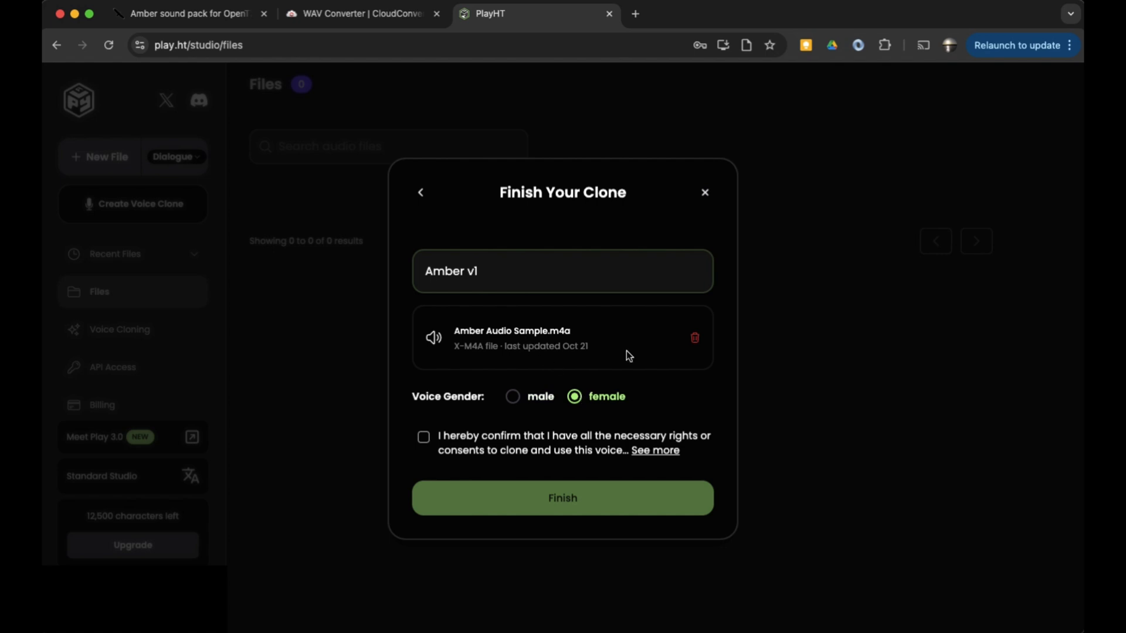
click(423, 438)
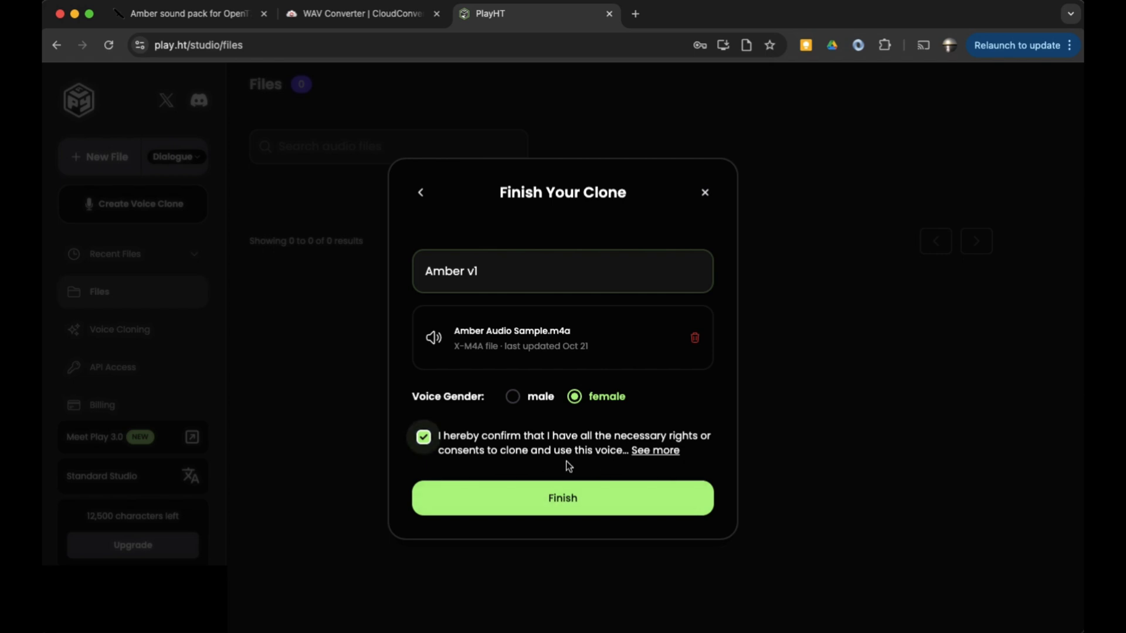
click(562, 500)
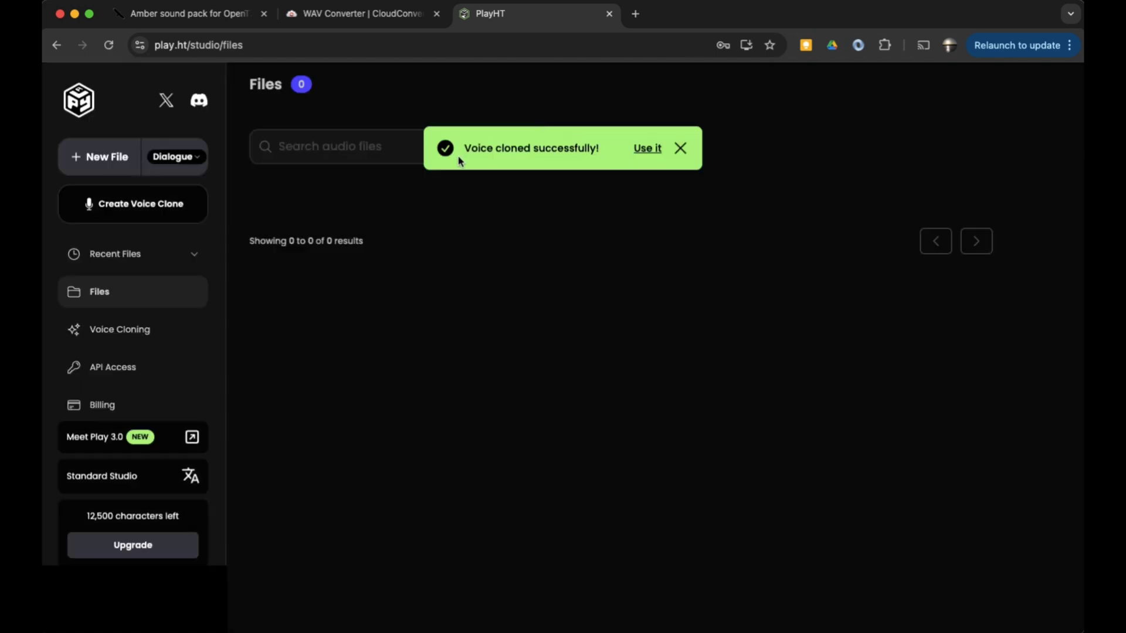
Use the new Amber v1 voice, generate speech for the text "Telemetry Lost" and play the sample
click(648, 150)
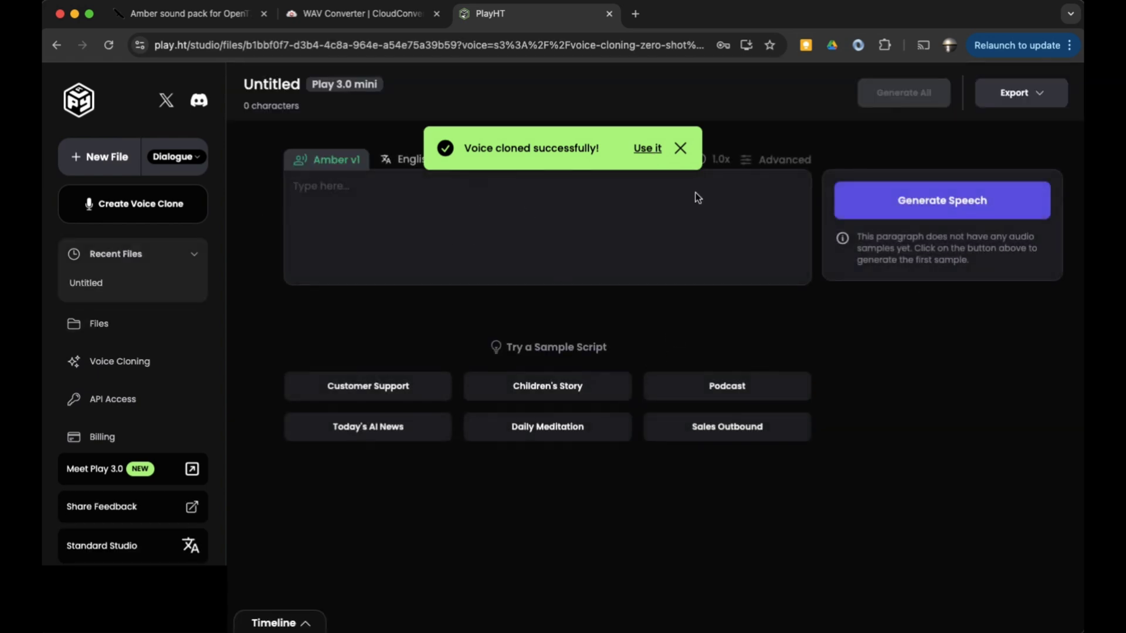
click(678, 148)
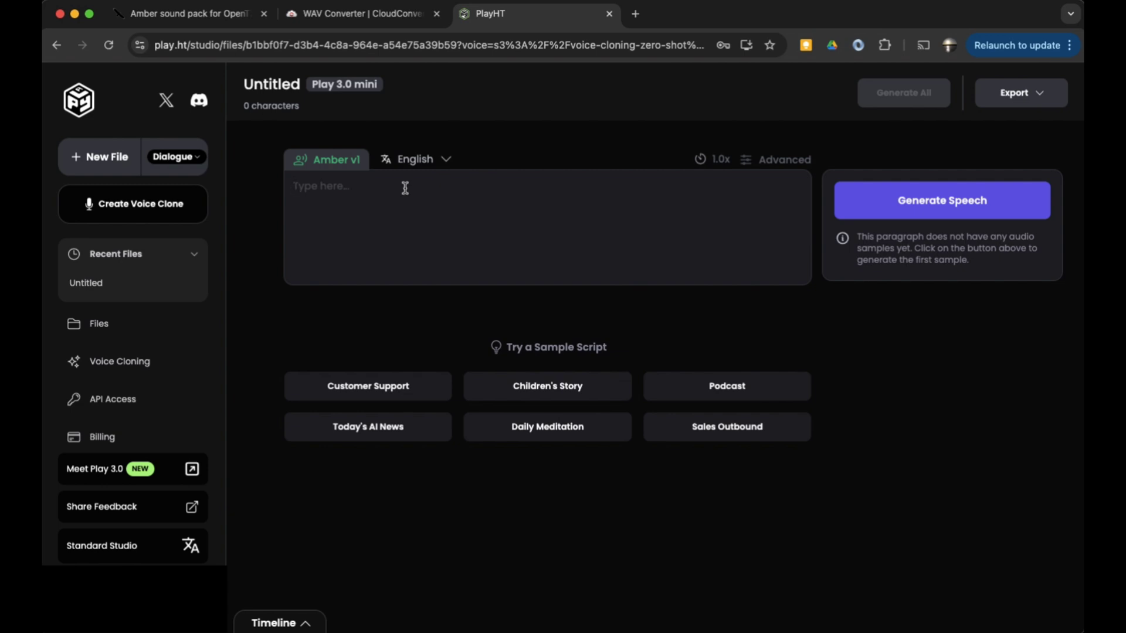
text(Telemtr)
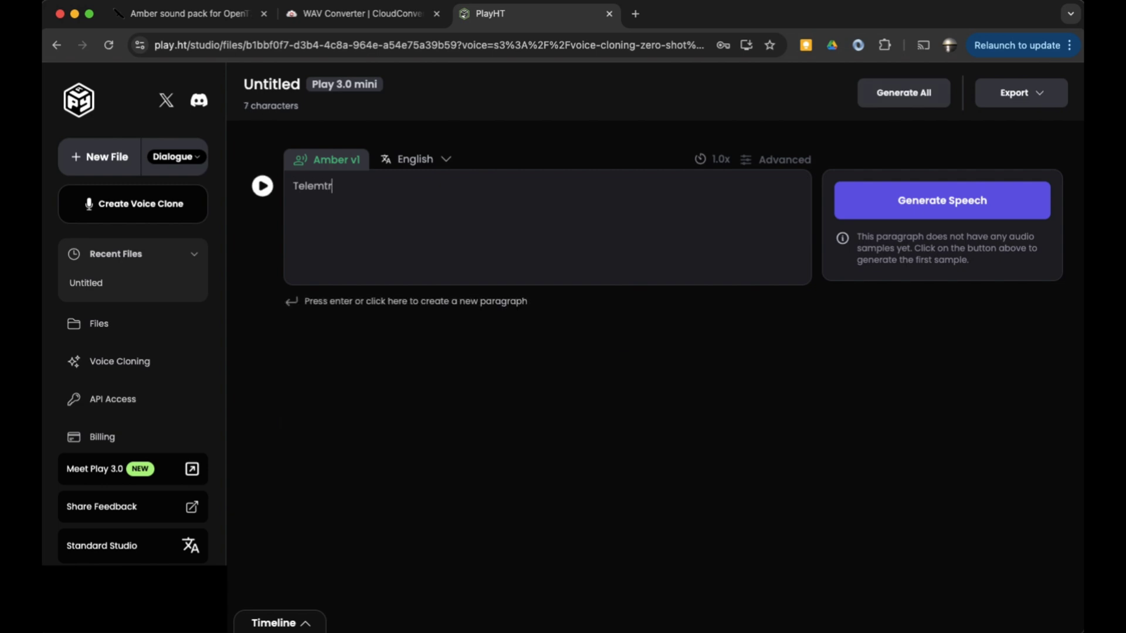
key(BackSpace)
key(BackSpace)
text(etry Lost)
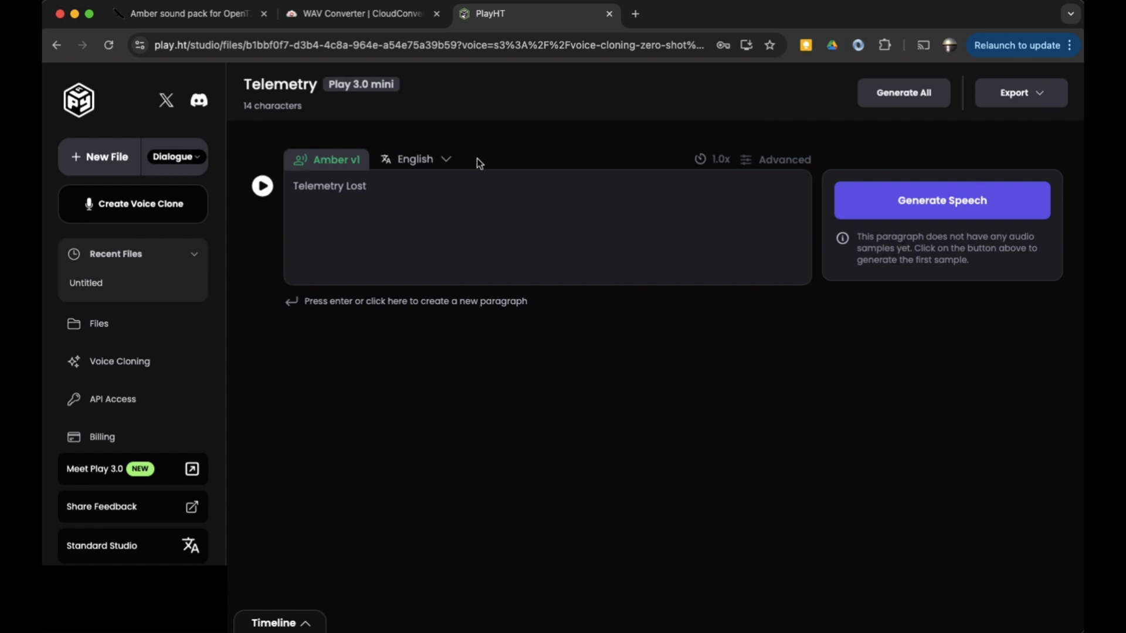
click(912, 210)
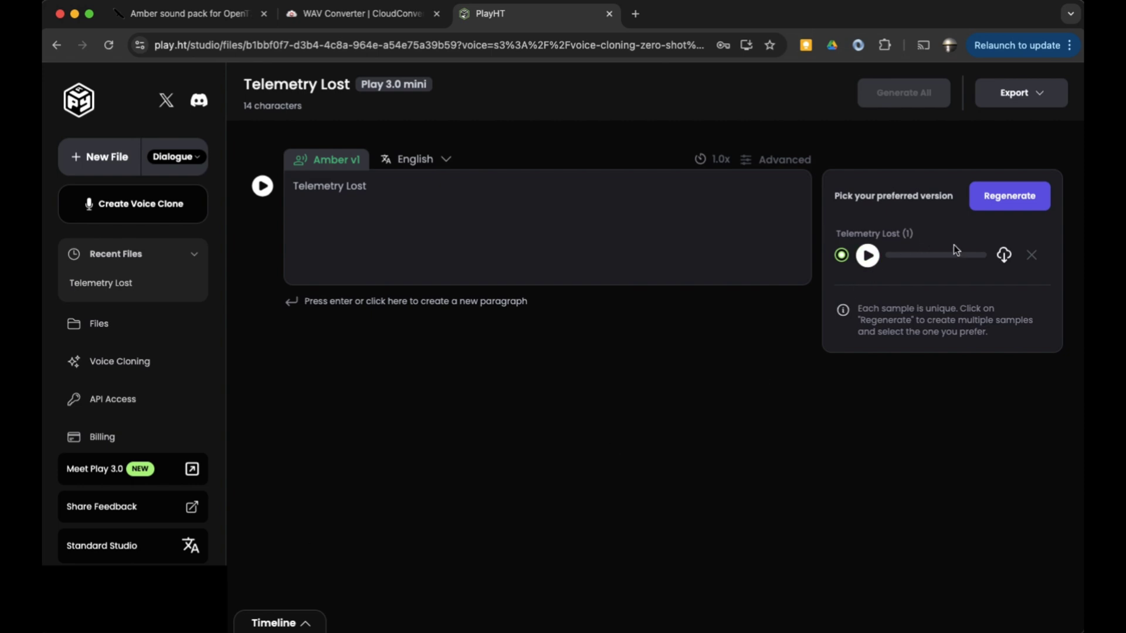
click(869, 258)
Add a new paragraph reading "Edge T X" and generate speech for it
click(418, 189)
key(Return)
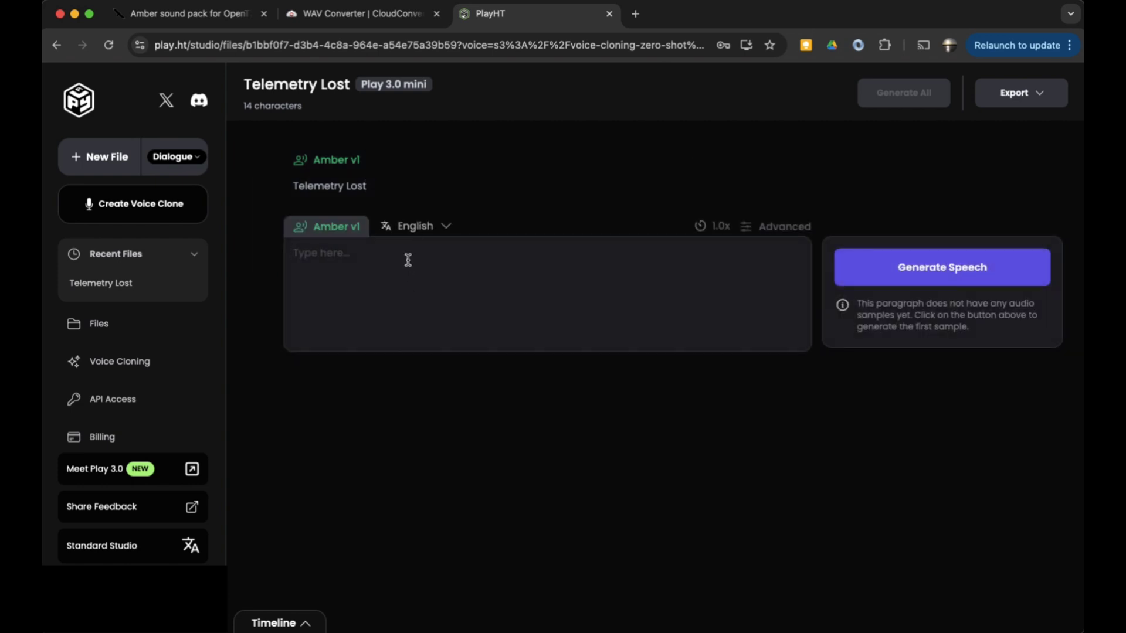
text(Edge T X)
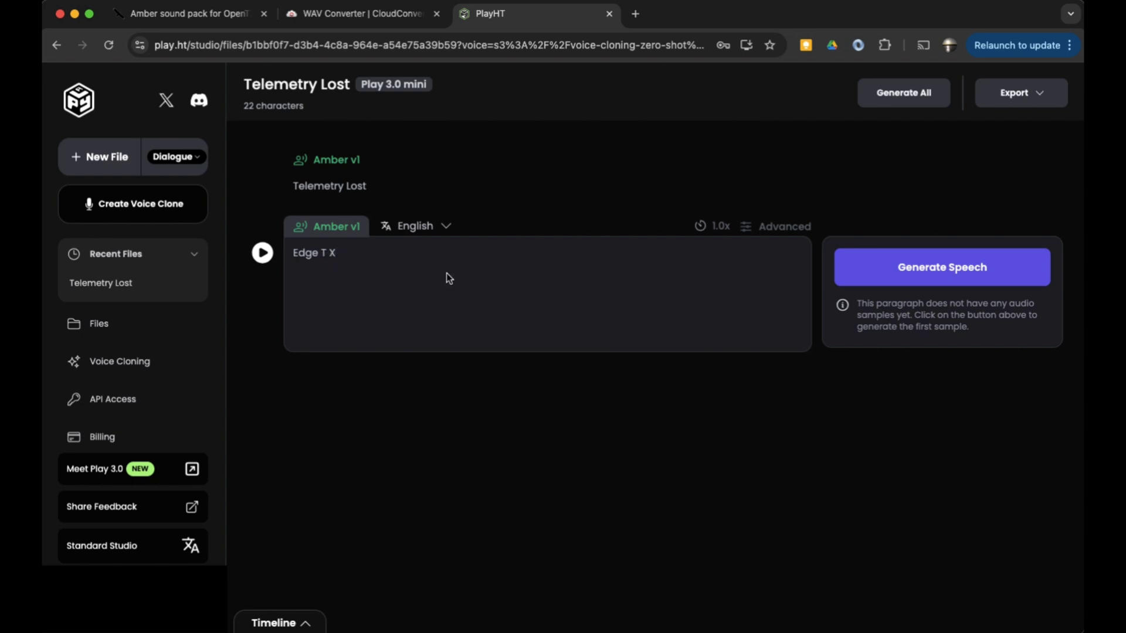
click(937, 271)
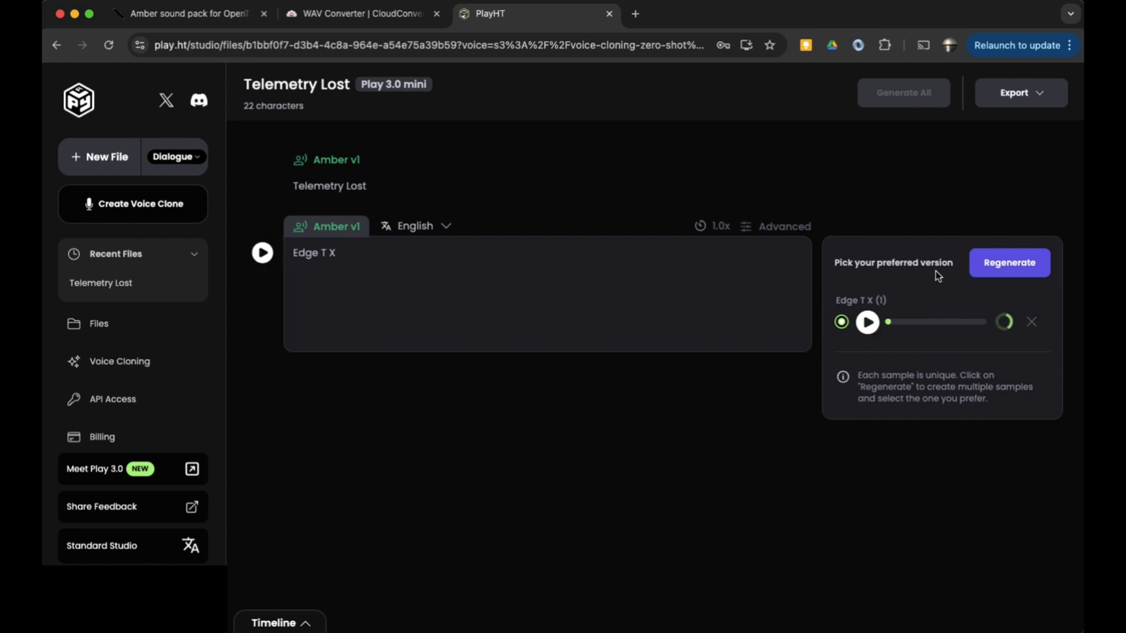
Play the Edge T X sample, regenerate a second version and play it
click(868, 323)
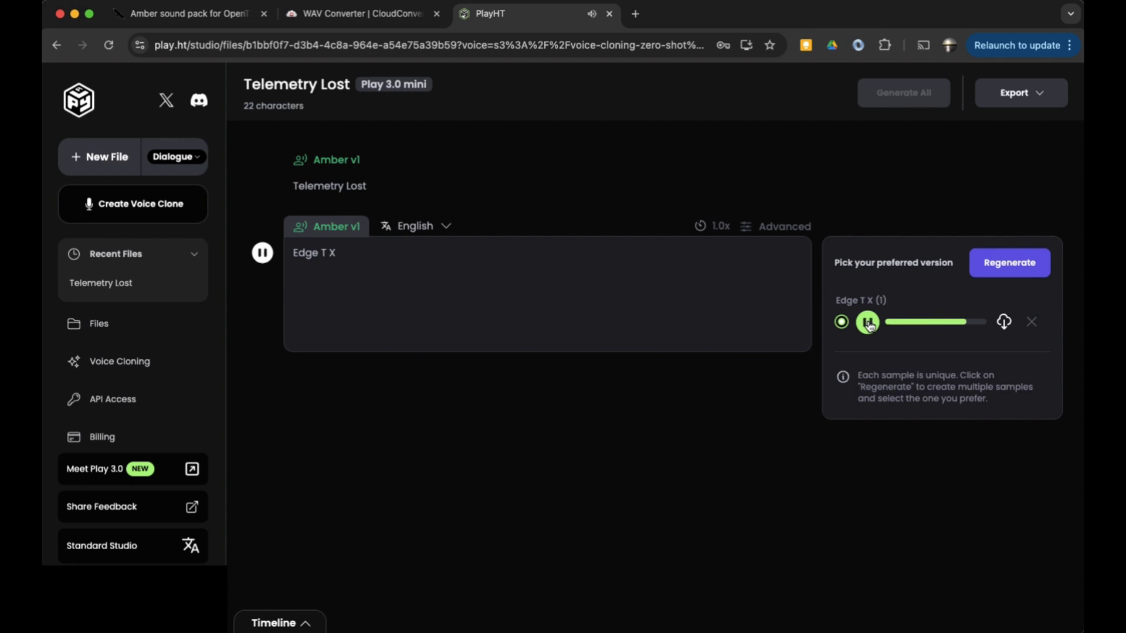
click(1016, 274)
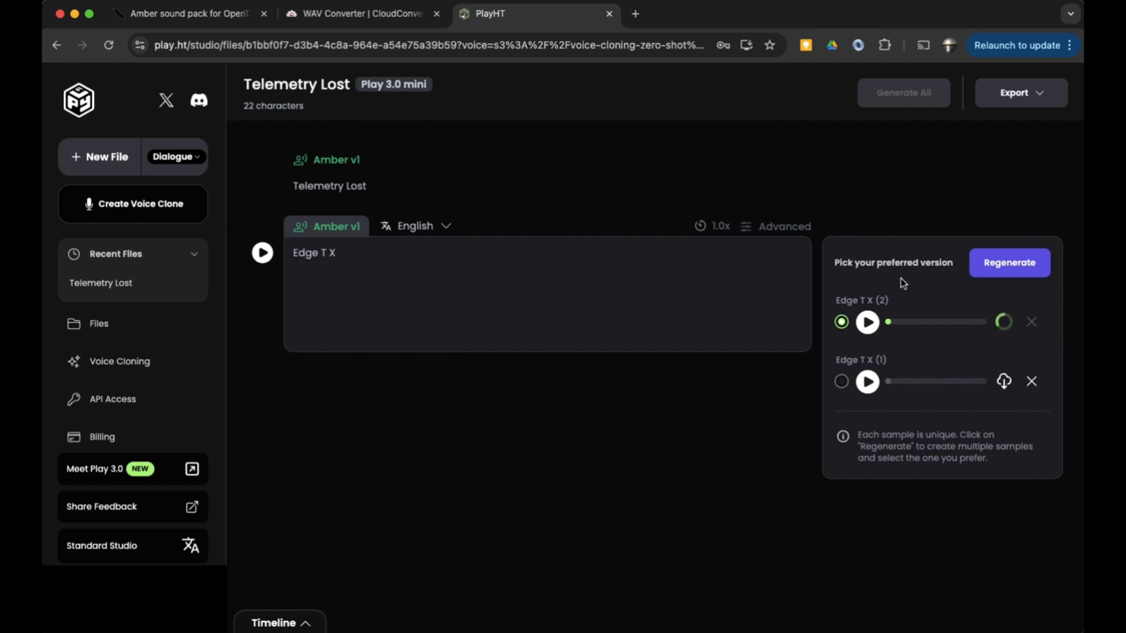
click(868, 322)
Add a "Turtle Mode" paragraph, generate its speech, then play and download the sample
click(452, 246)
key(Return)
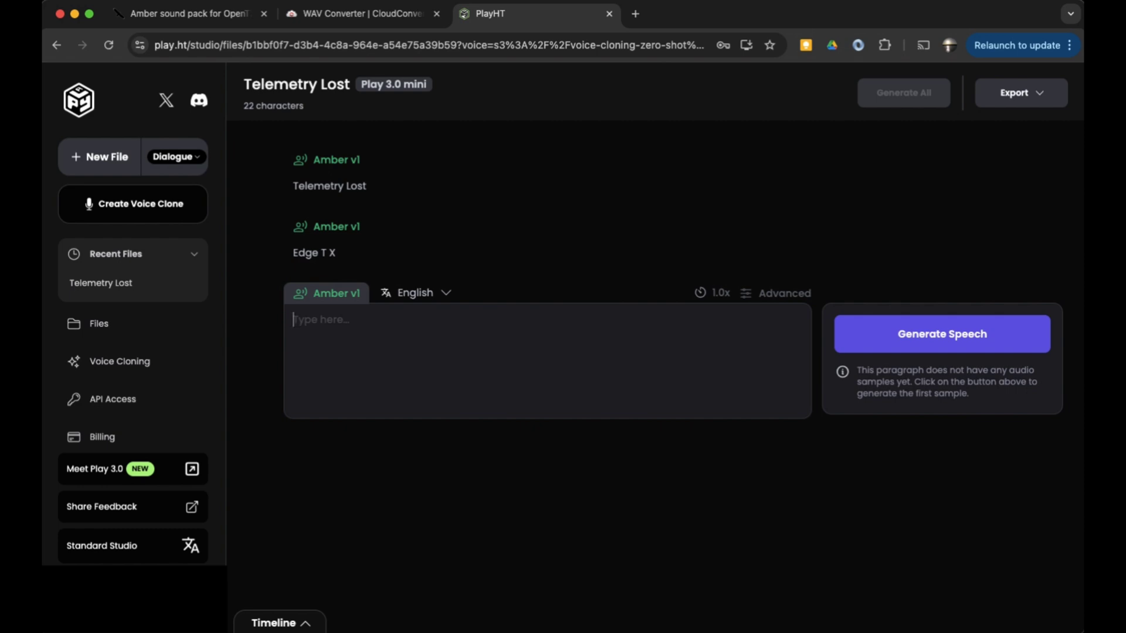
text(Turtle Mode.)
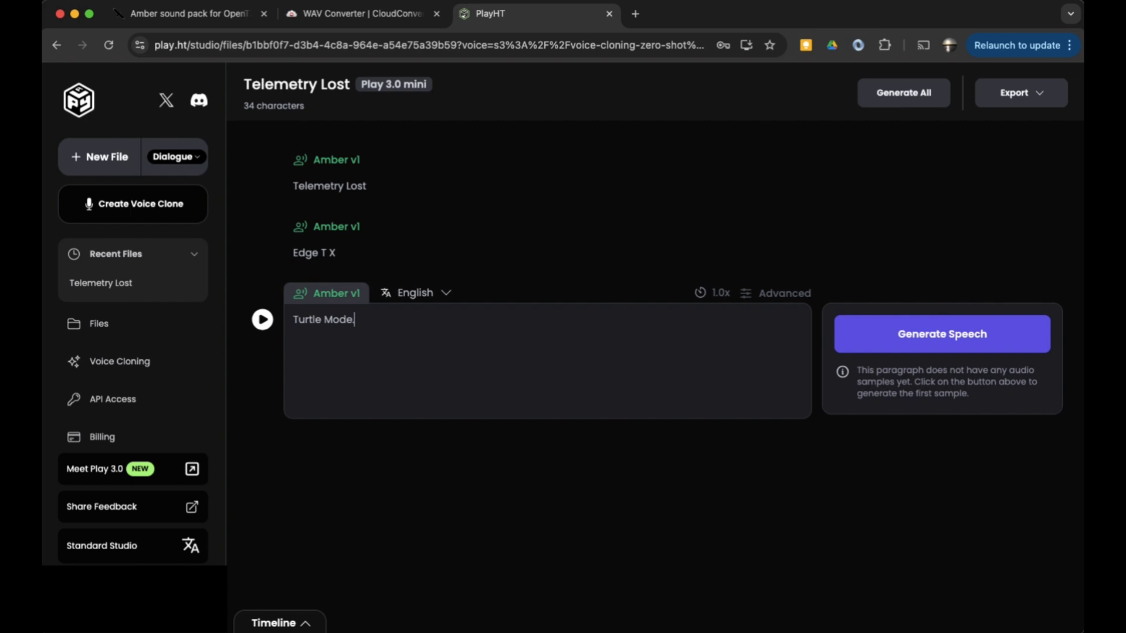
click(933, 343)
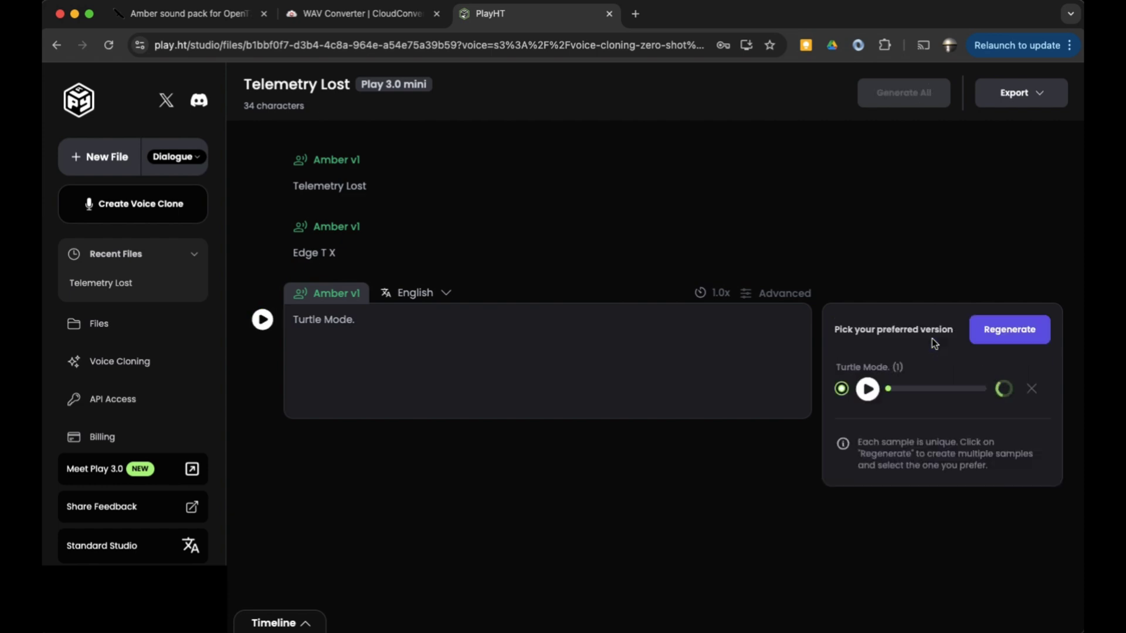
click(868, 390)
click(1005, 390)
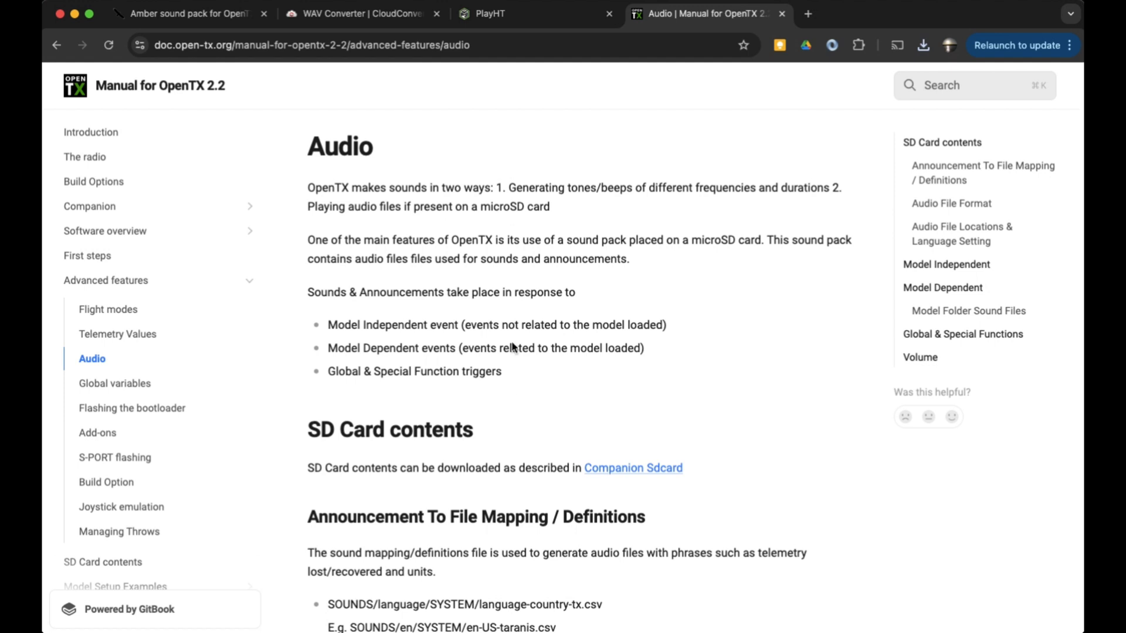
Review the OpenTX manual's audio file format requirements alongside the CloudConvert WAV converter page
scroll(512, 378, down, 5)
scroll(511, 385, down, 4)
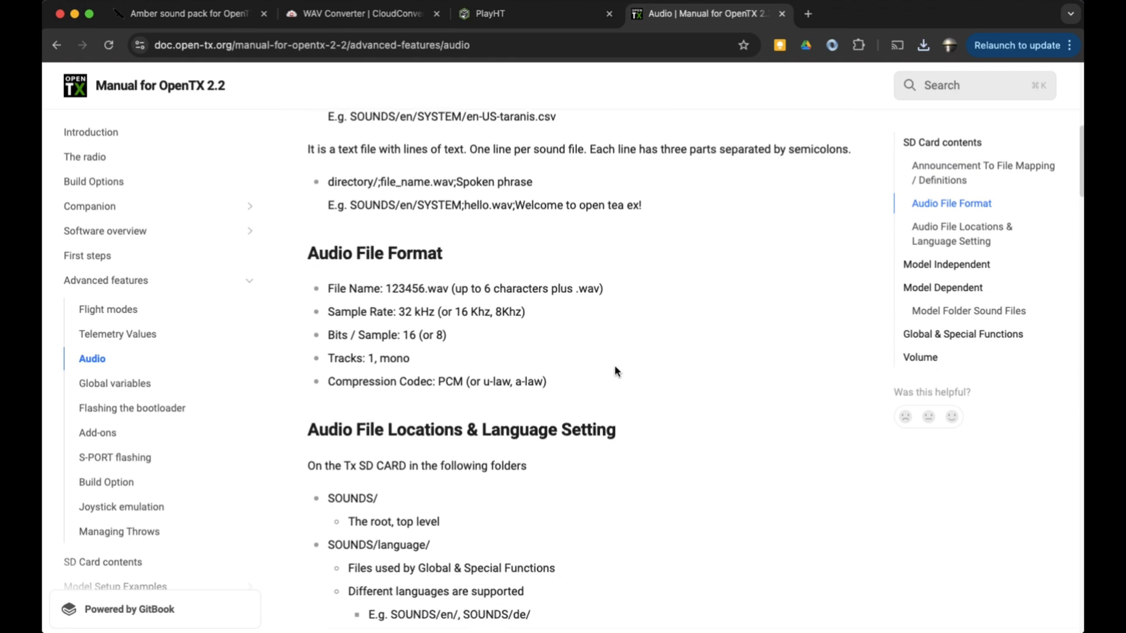
scroll(616, 372, down, 1)
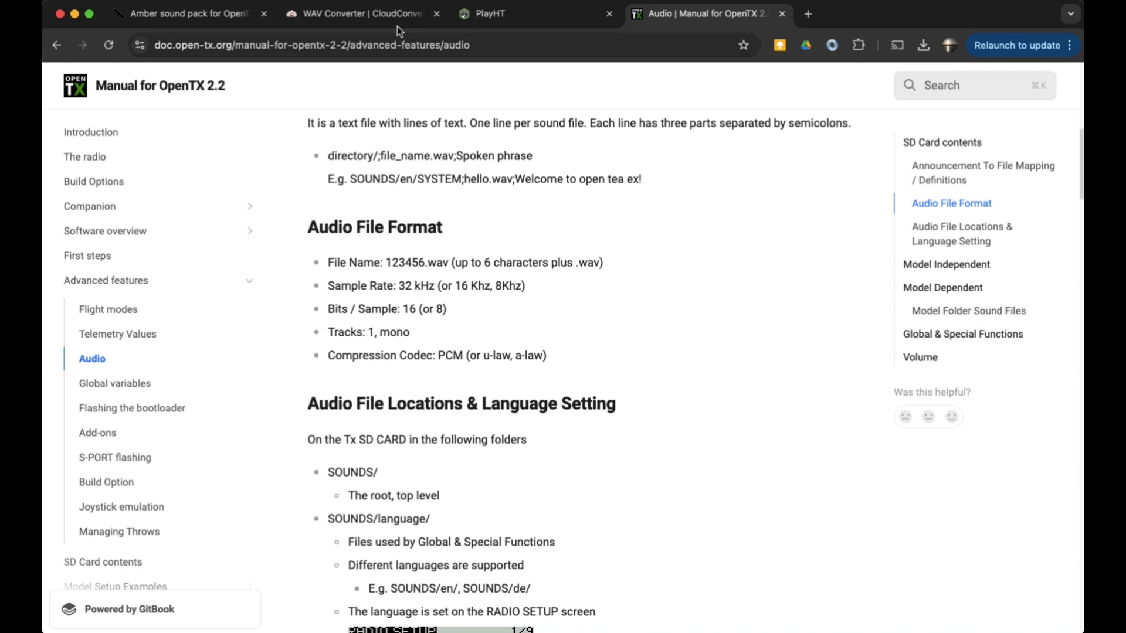
click(363, 16)
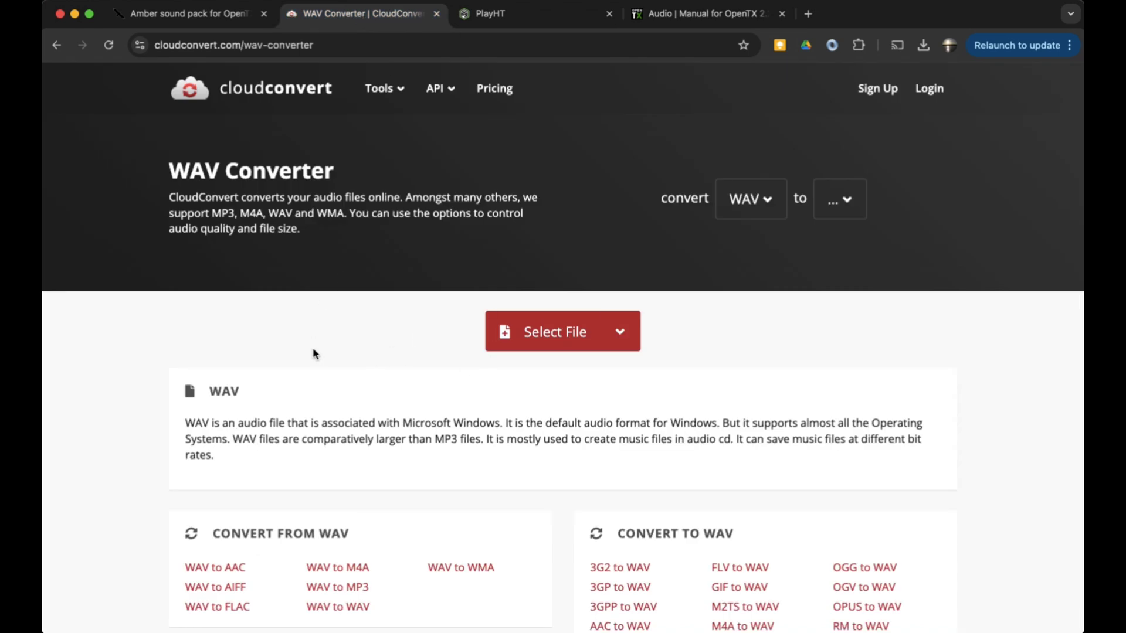
scroll(315, 354, down, 1)
scroll(315, 353, up, 1)
click(704, 10)
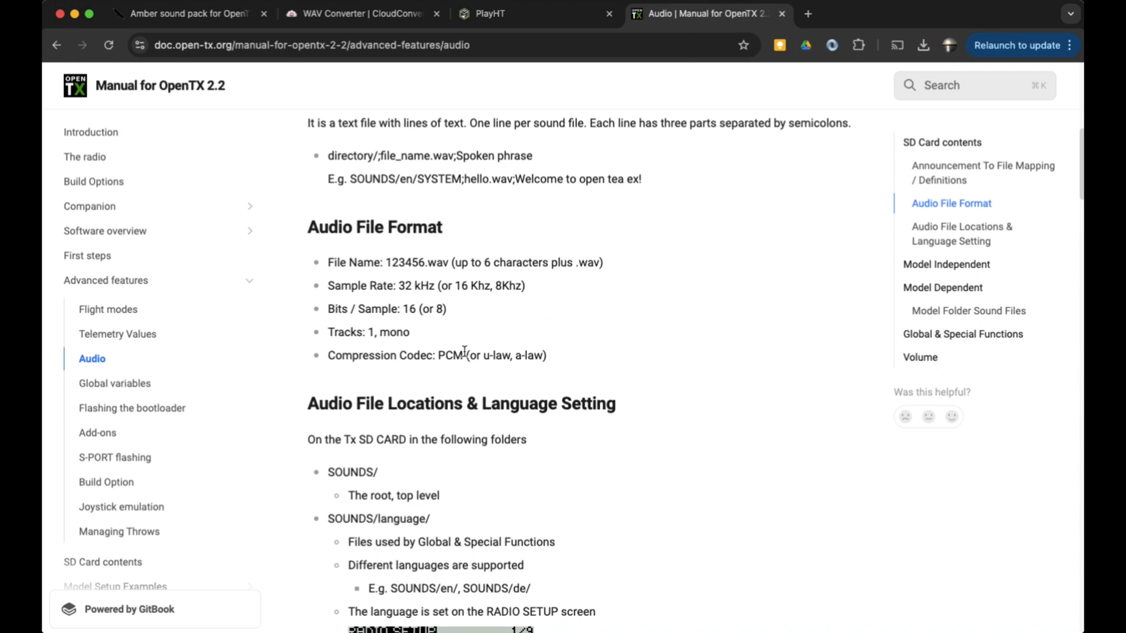
click(353, 14)
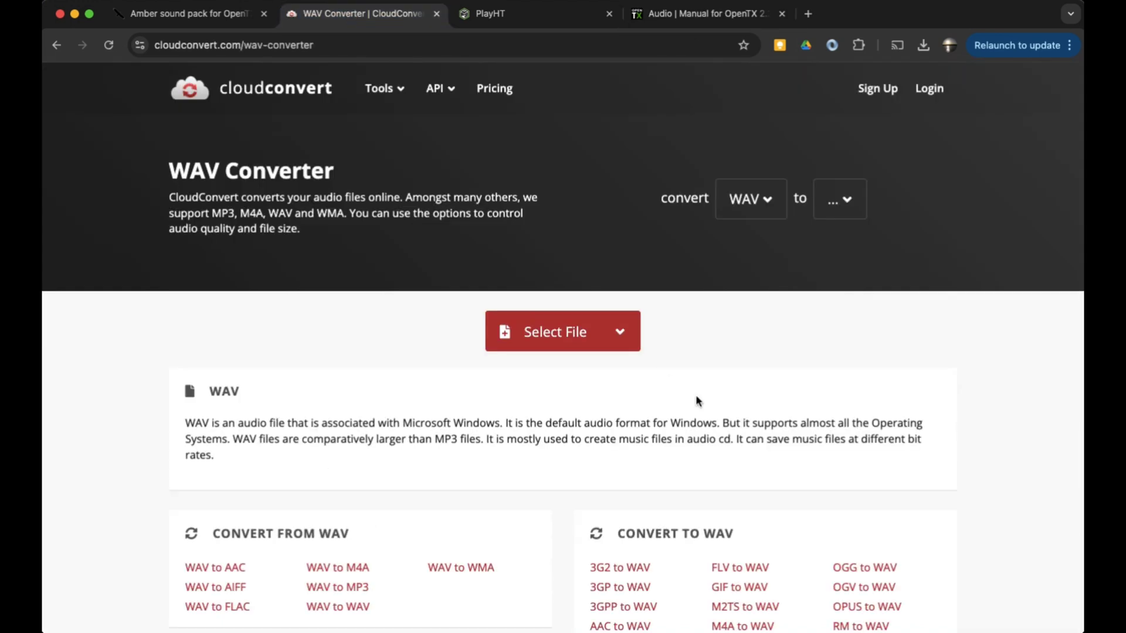
Upload the Turtle Mode 1 (1).wav file from Downloads to the converter and set the output format to WAV
click(585, 339)
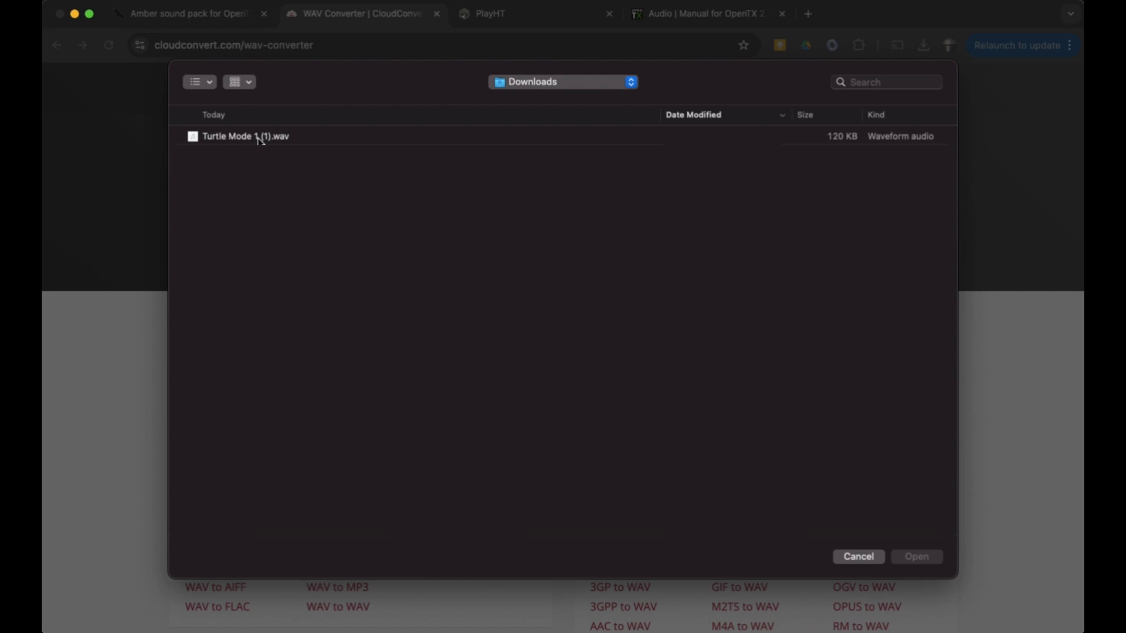
click(259, 140)
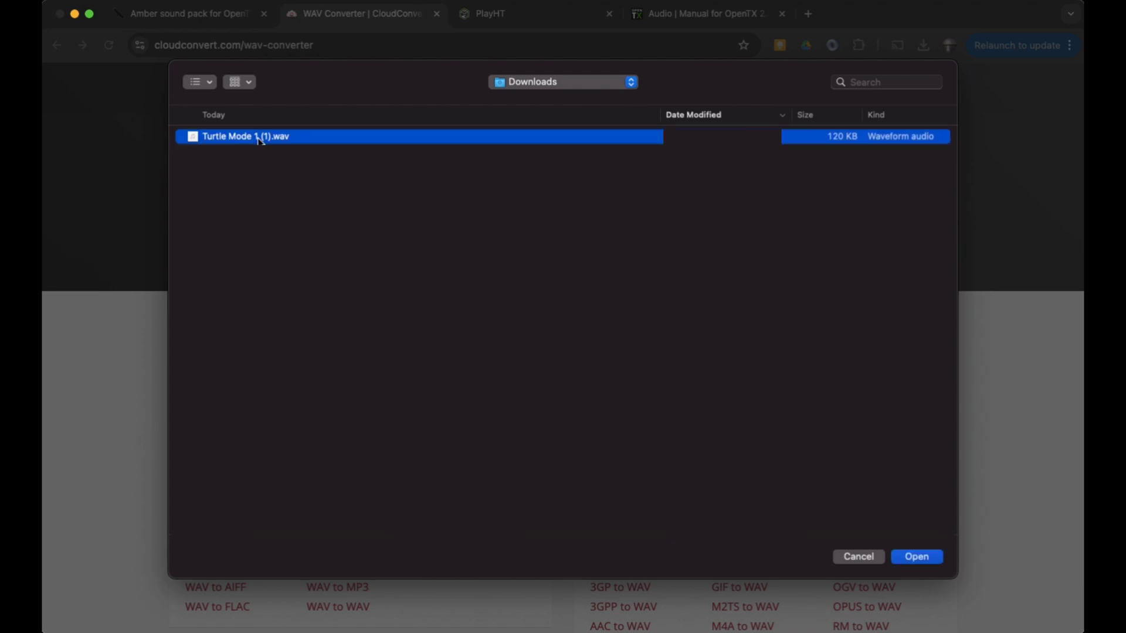
click(917, 558)
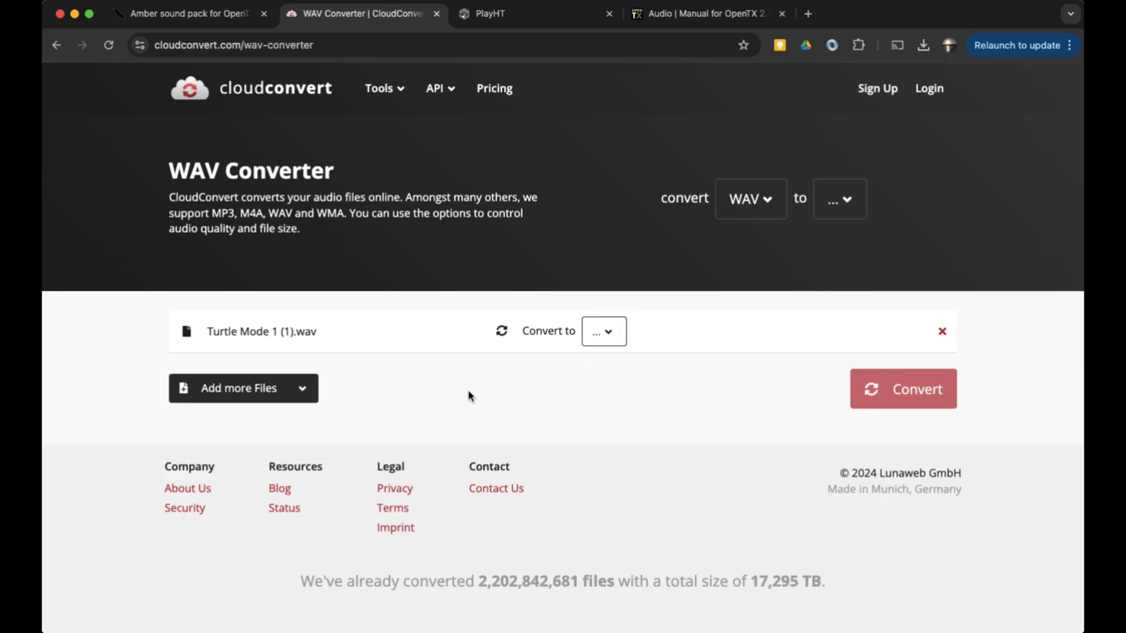
click(606, 332)
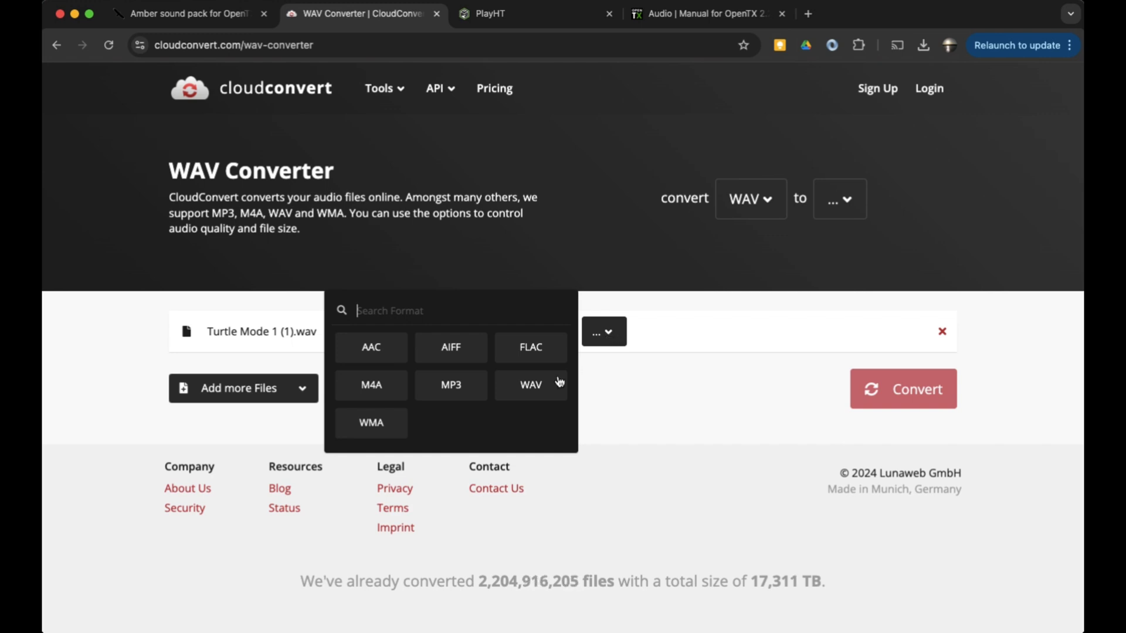
click(538, 384)
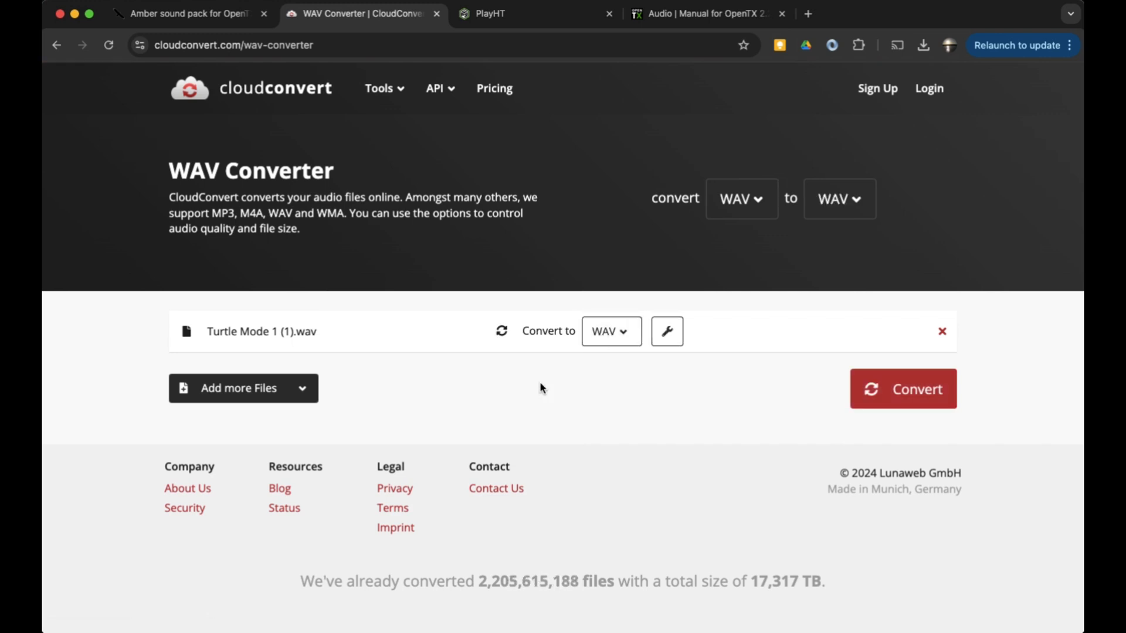
Open the conversion options, check the pcm_s16le codec against the manual, and set the audio bitrate to 16
click(668, 333)
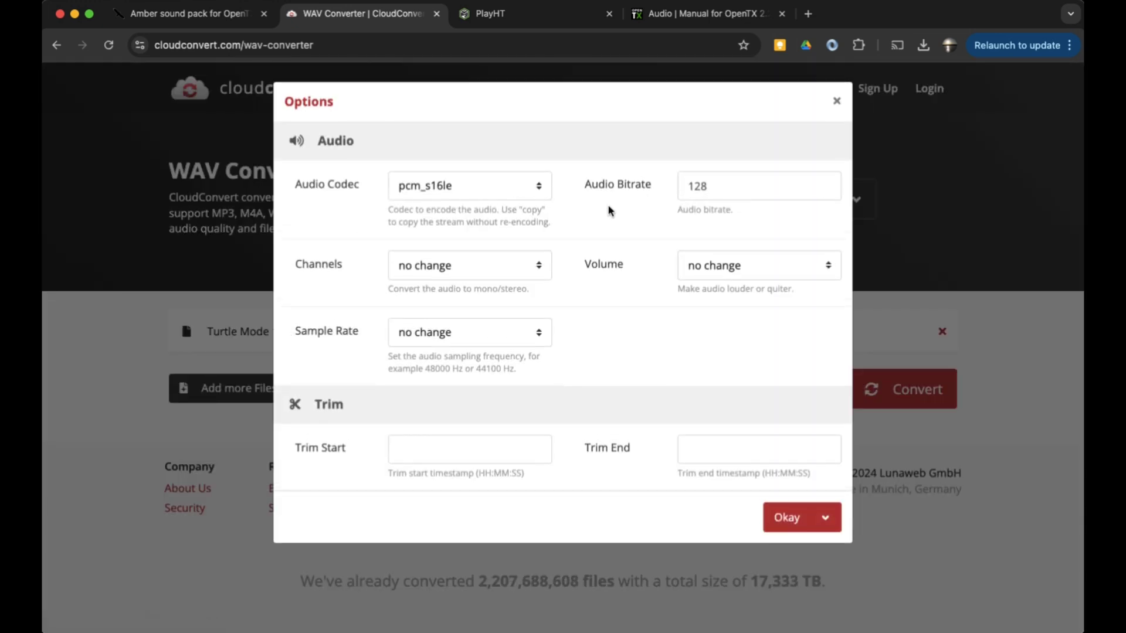
click(497, 193)
click(496, 189)
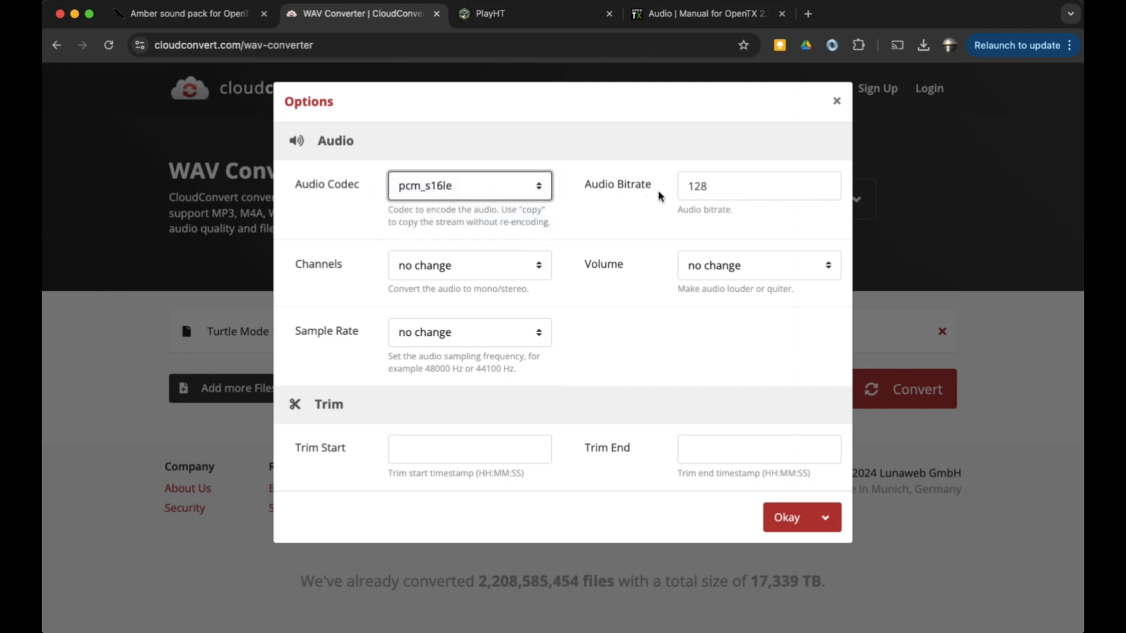
click(680, 18)
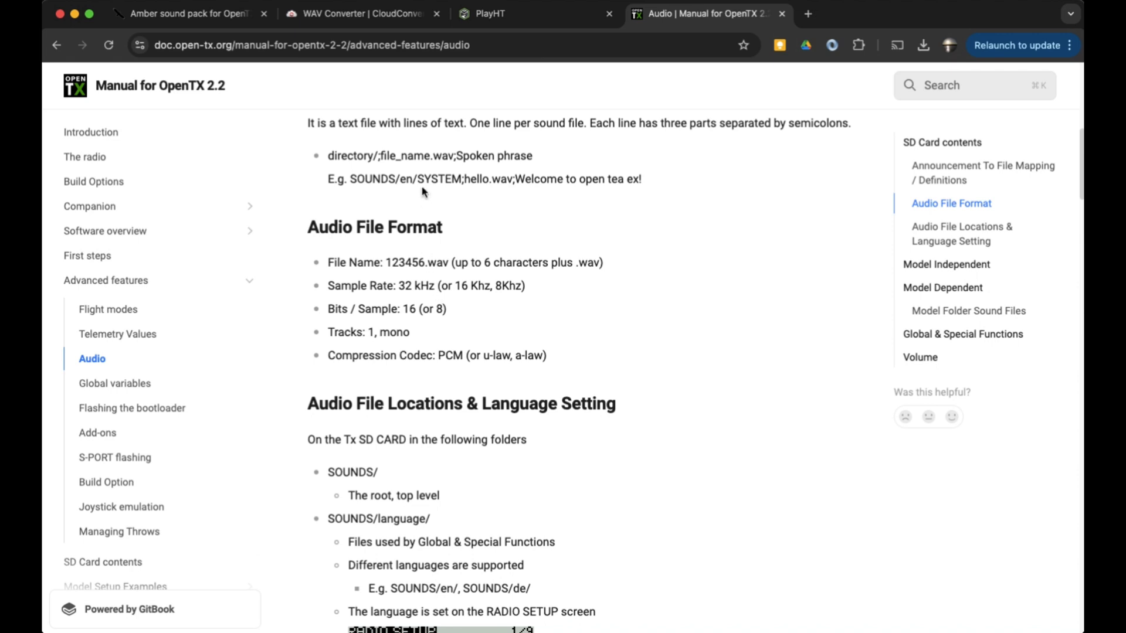
click(403, 19)
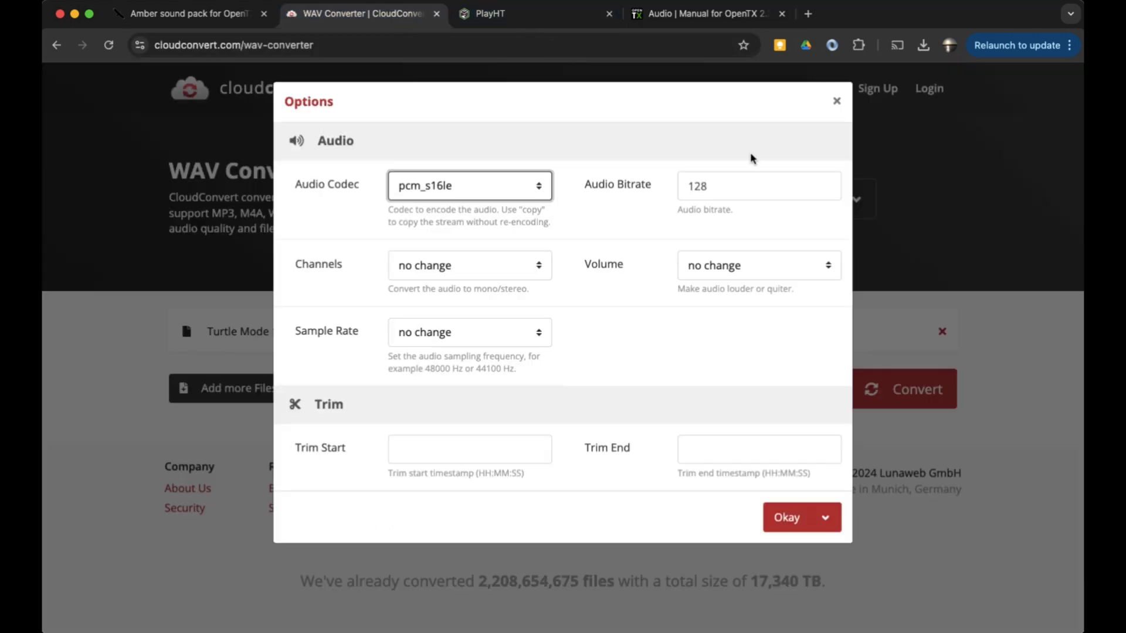
click(826, 190)
click(827, 191)
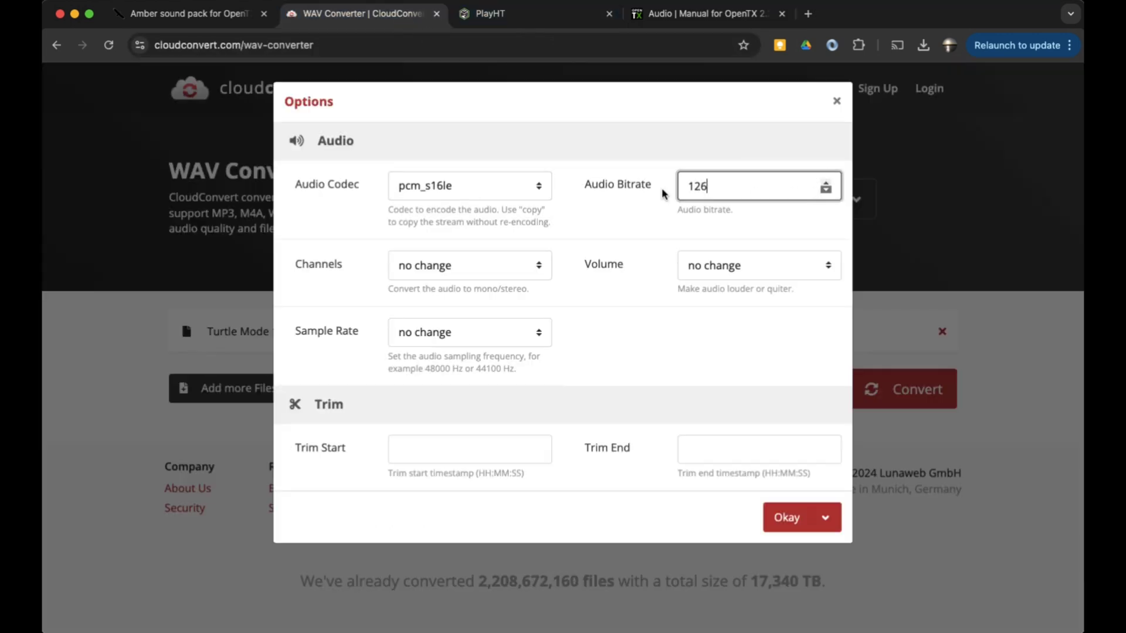
key(super+a)
text(16)
Set channels to mono and sample rate to 32000 Hz, confirm the options, and start the conversion
click(505, 267)
click(500, 285)
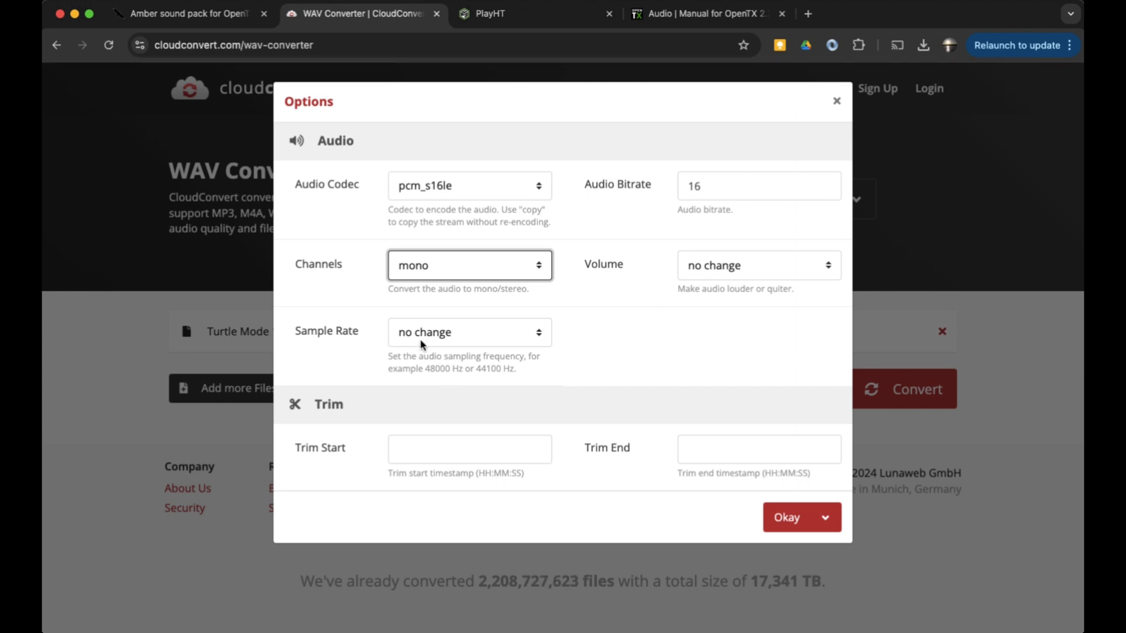
click(449, 338)
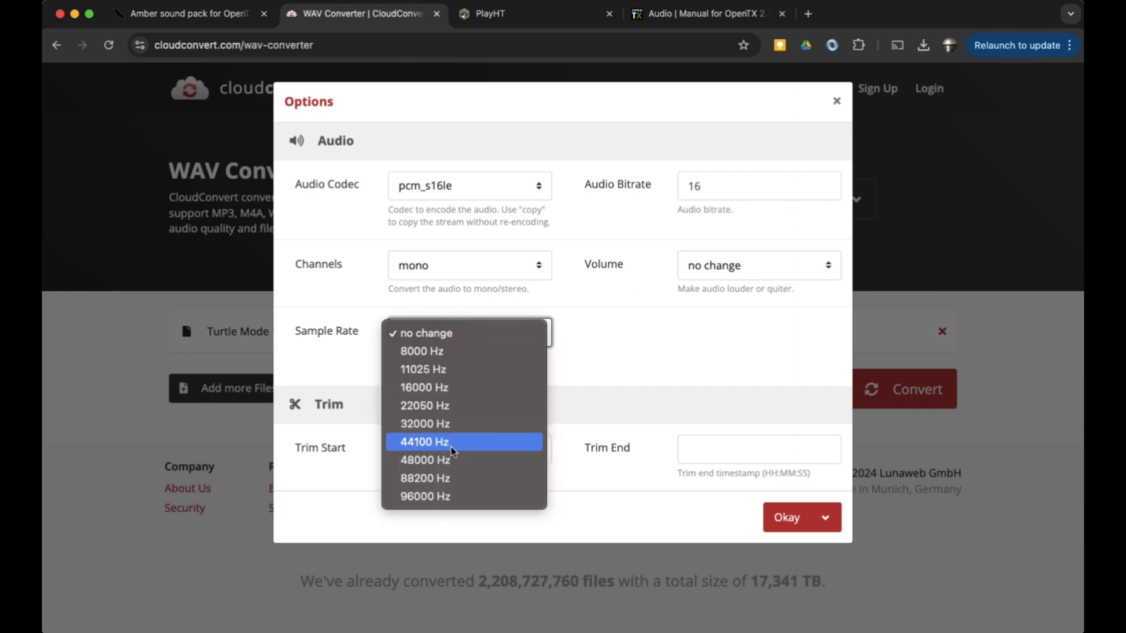
click(456, 425)
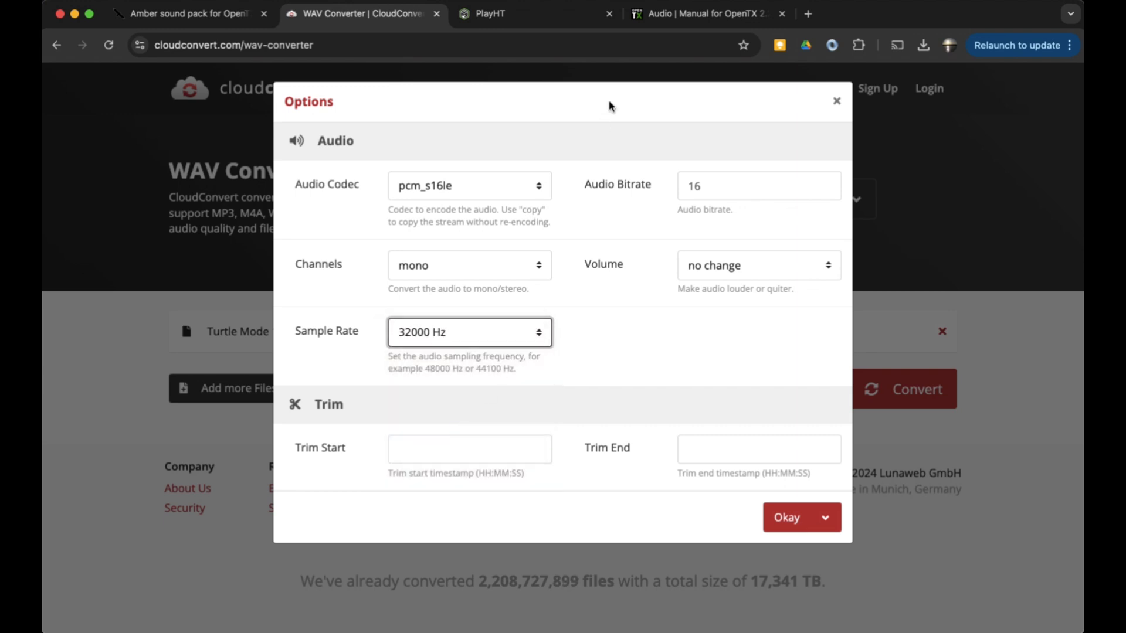
click(693, 19)
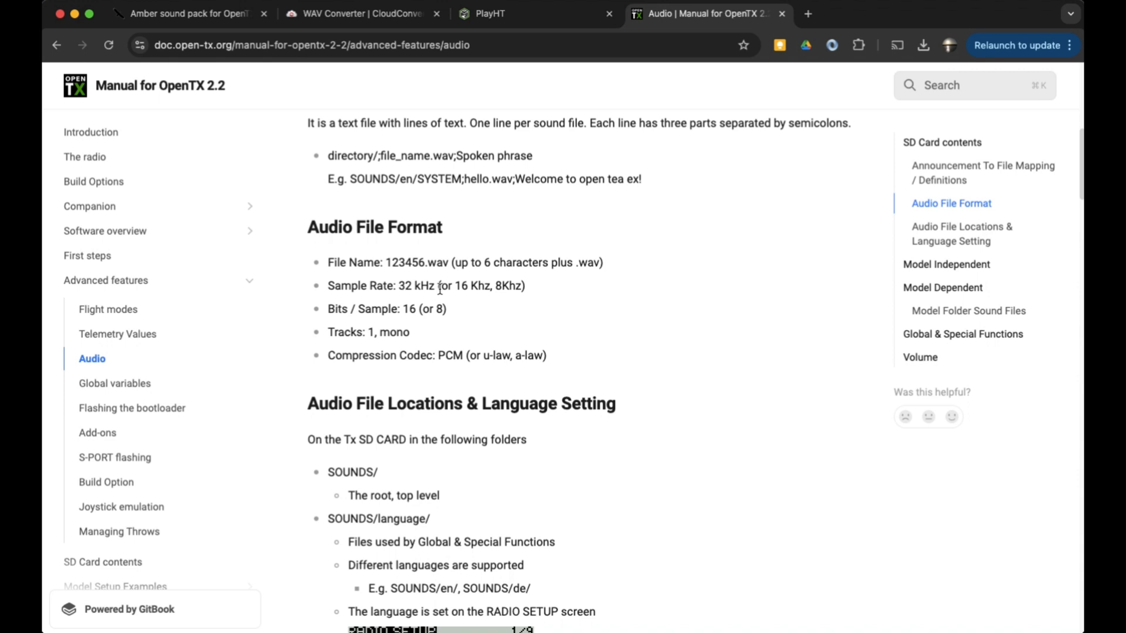
click(349, 16)
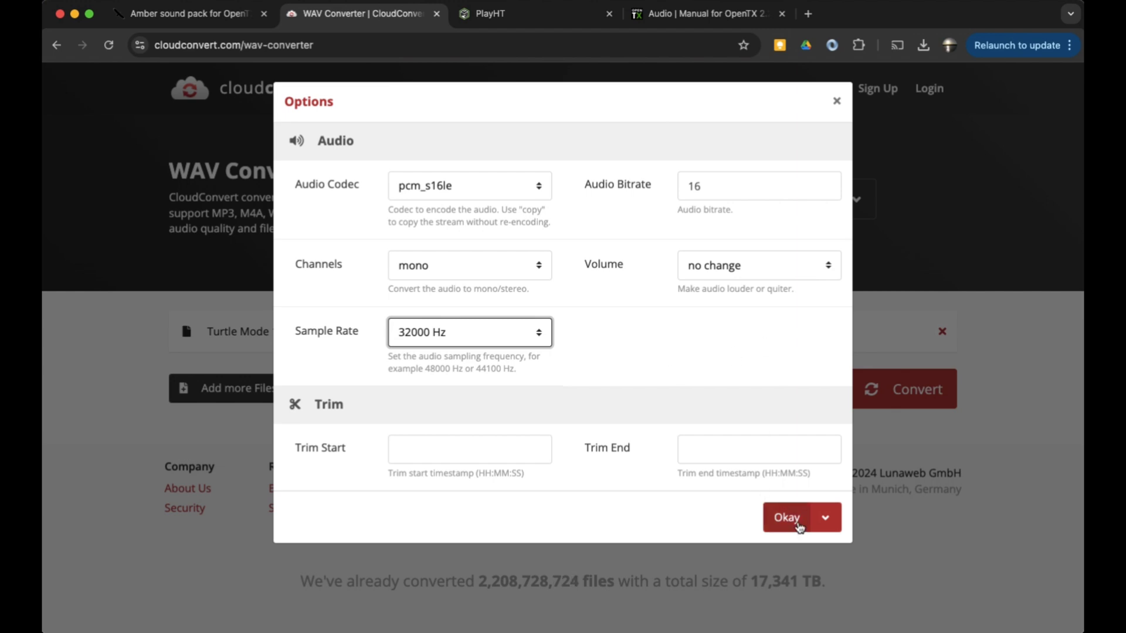
click(787, 519)
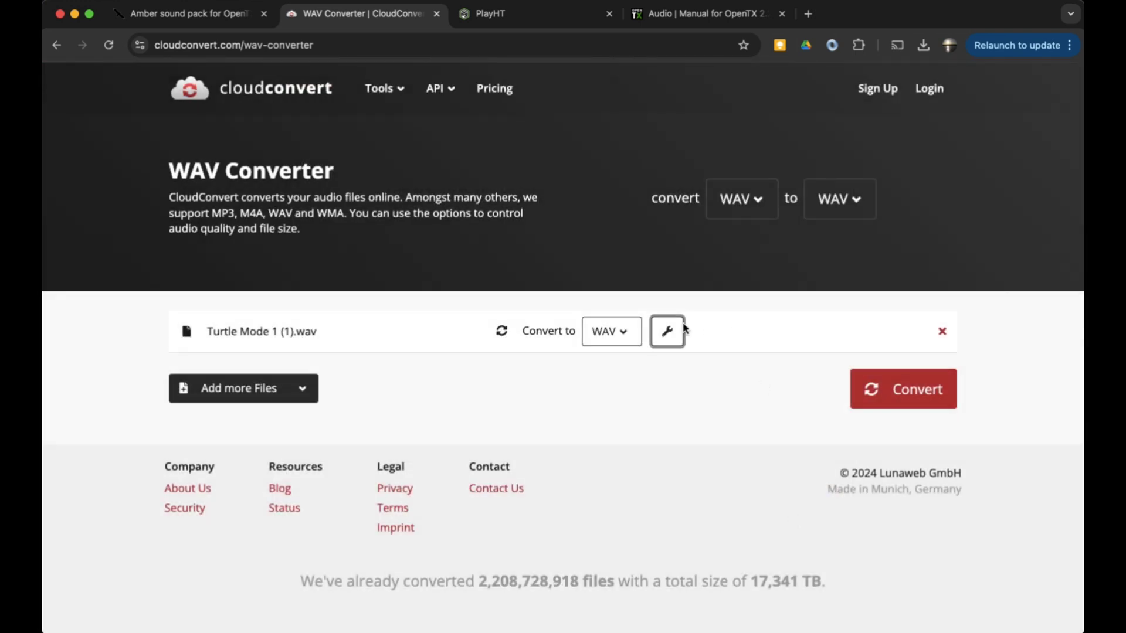
click(911, 395)
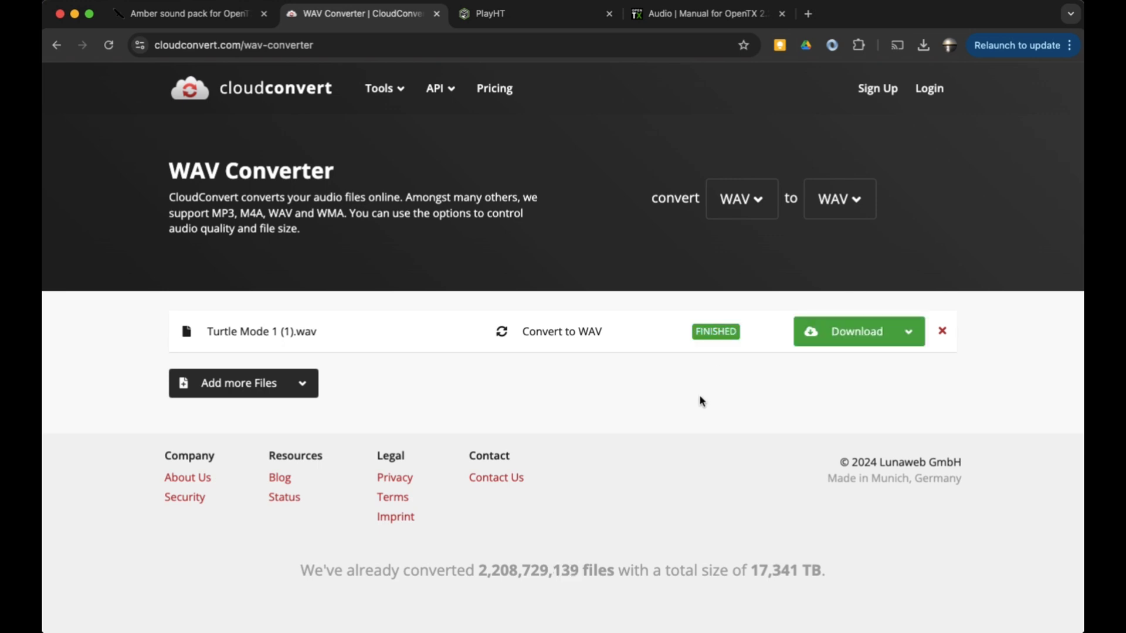
Download the converted file and rename it trtmde.wav in the Downloads folder
click(895, 336)
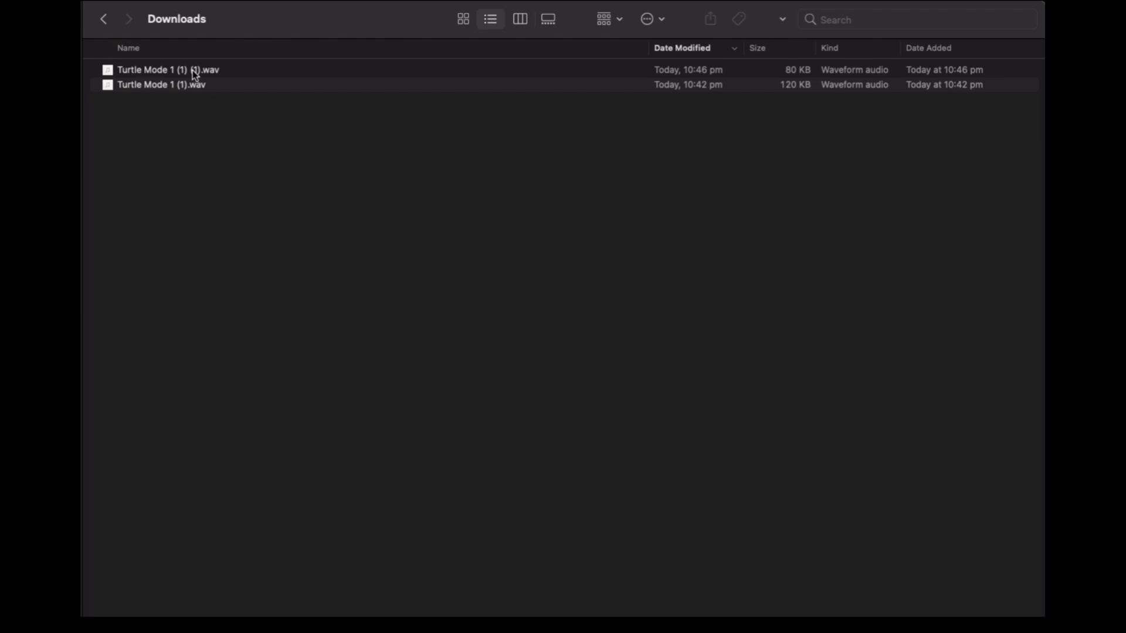
click(193, 71)
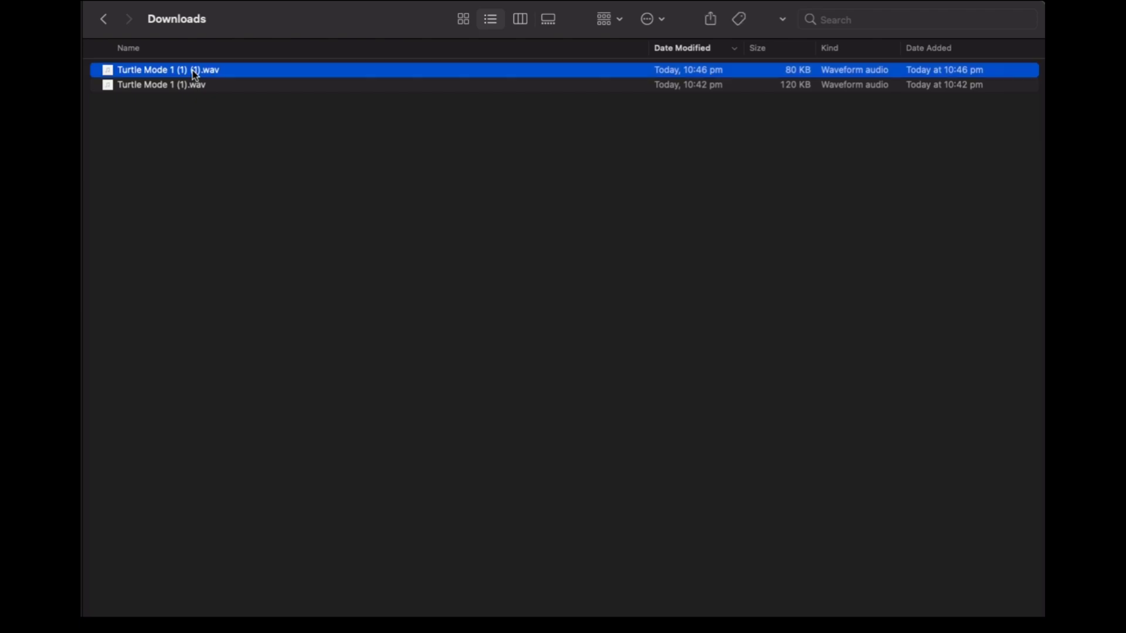
click(186, 72)
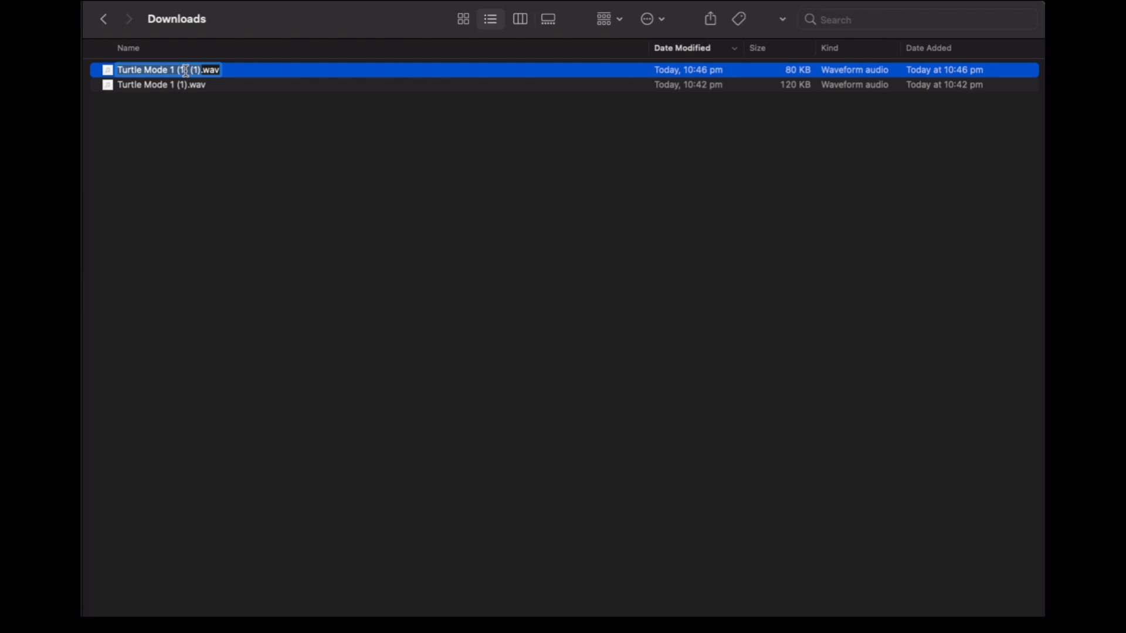
text(trtm)
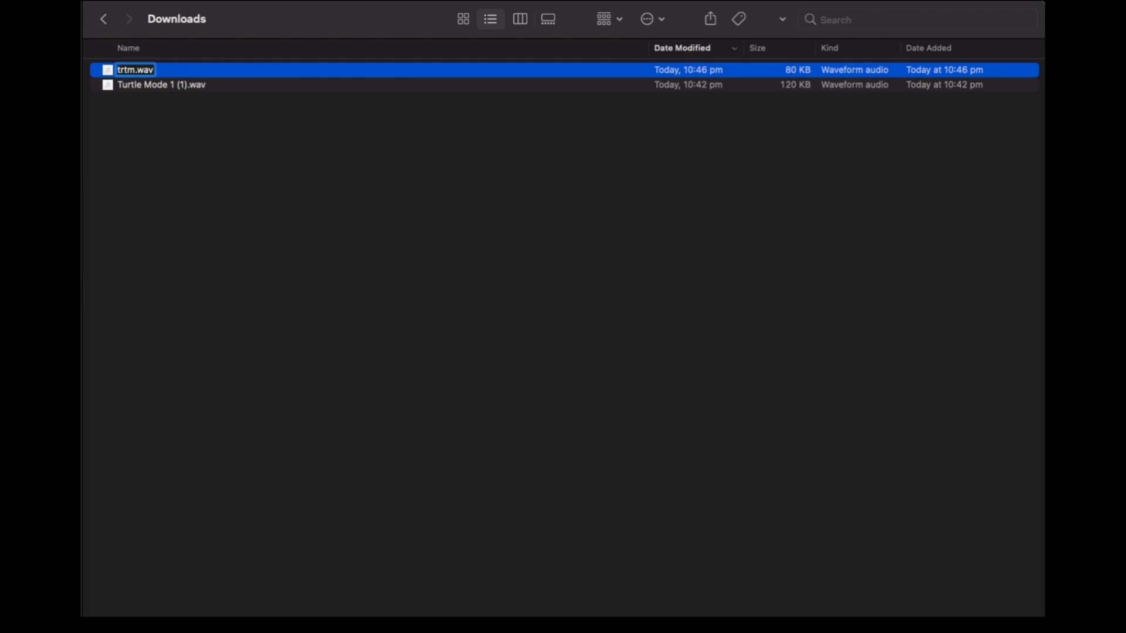
text(de)
key(Return)
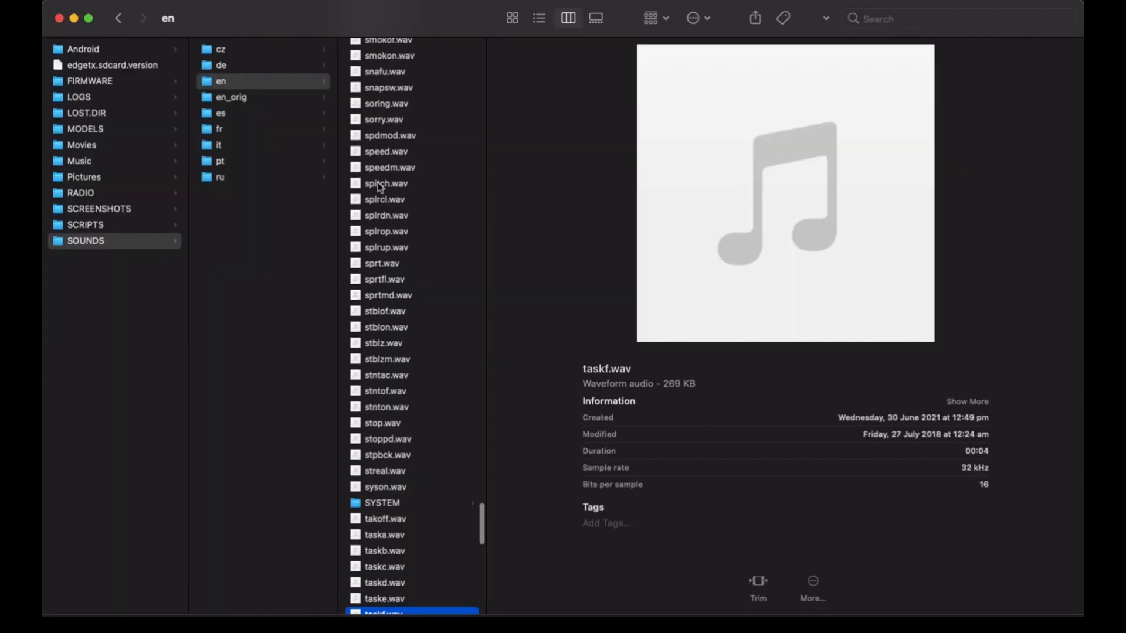
Browse the SD card's SOUNDS/en folder and inspect an existing sound file's format details
scroll(378, 181, up, 5)
scroll(377, 182, up, 2)
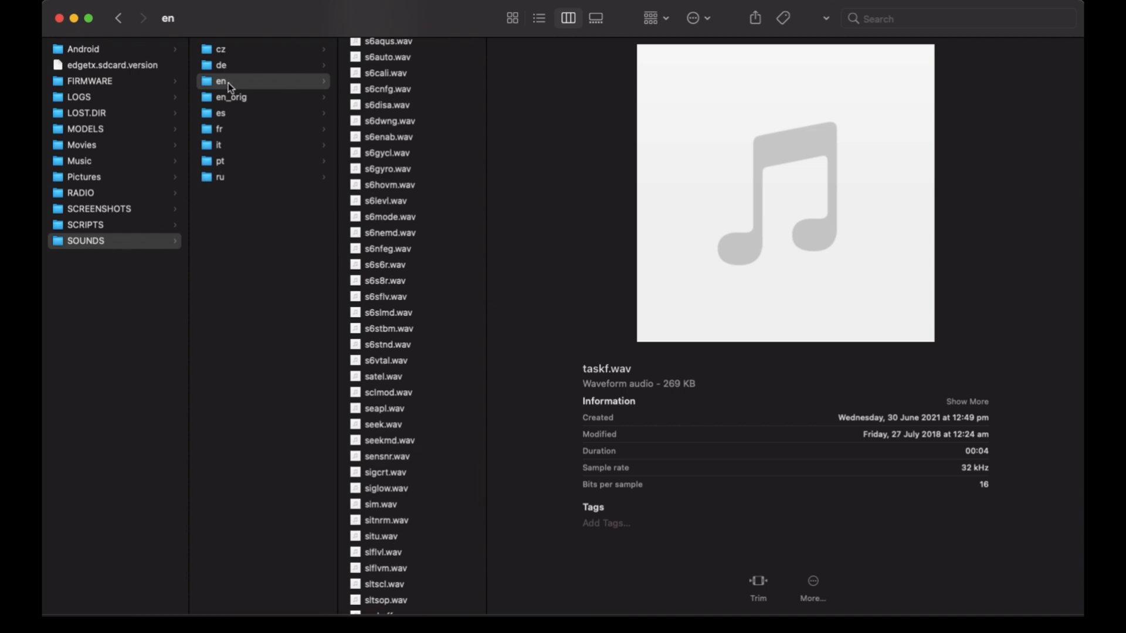
scroll(399, 161, up, 20)
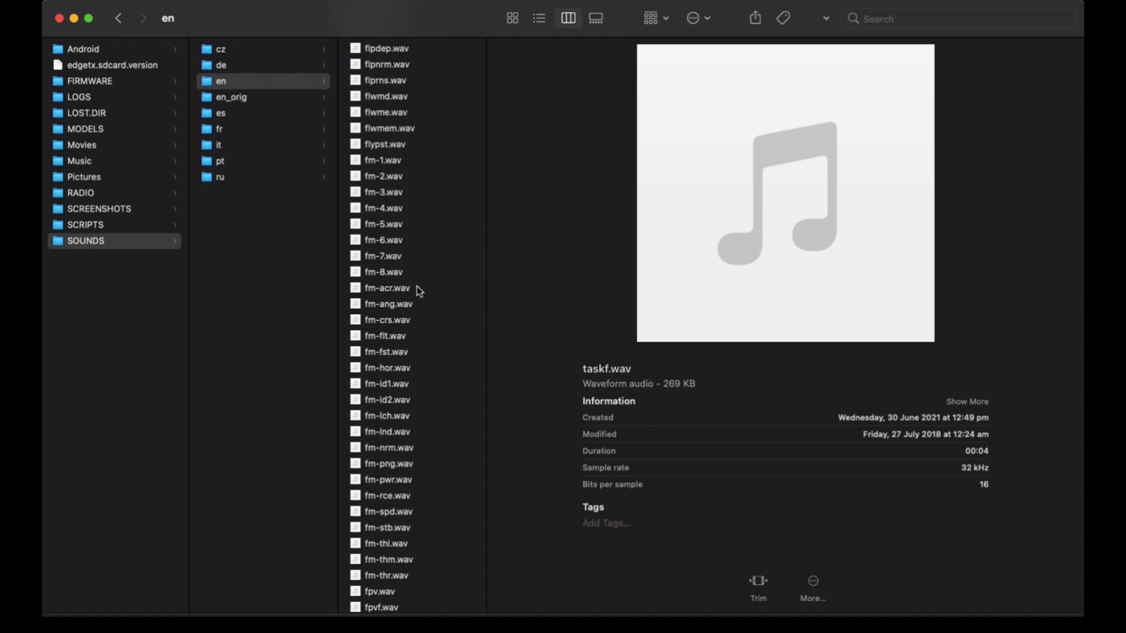
click(466, 228)
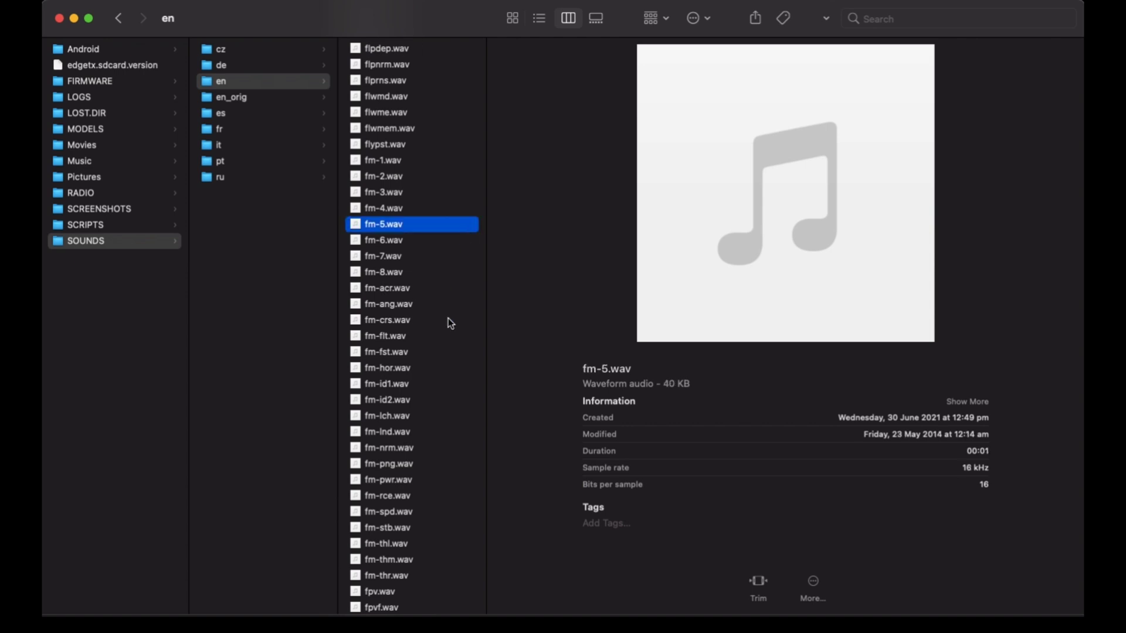
scroll(449, 320, down, 15)
scroll(449, 322, down, 15)
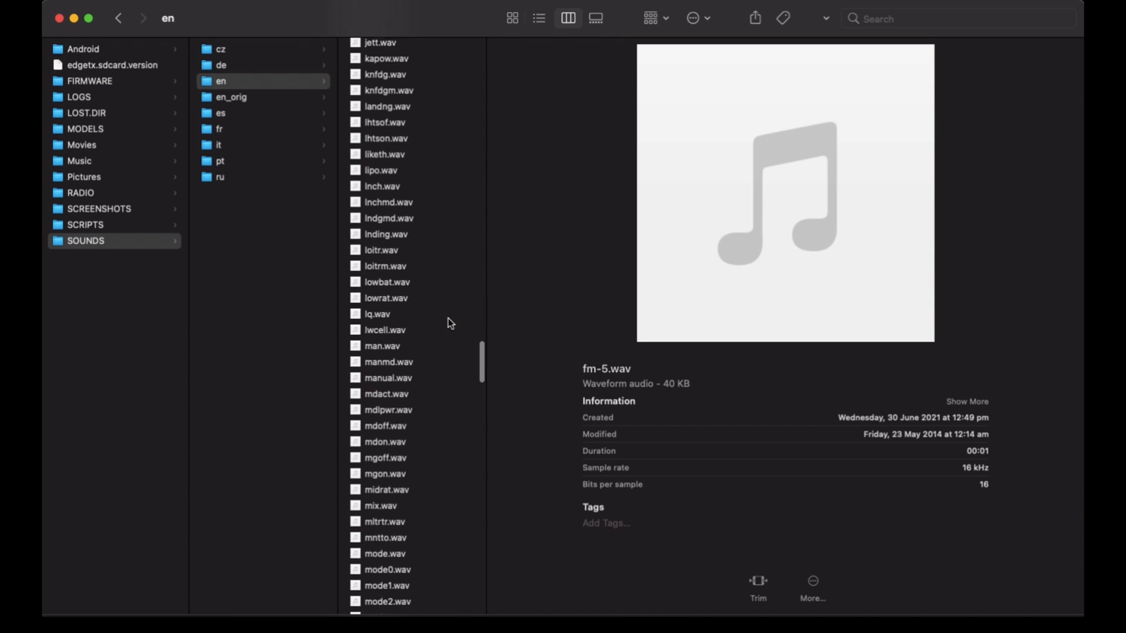
scroll(451, 324, down, 15)
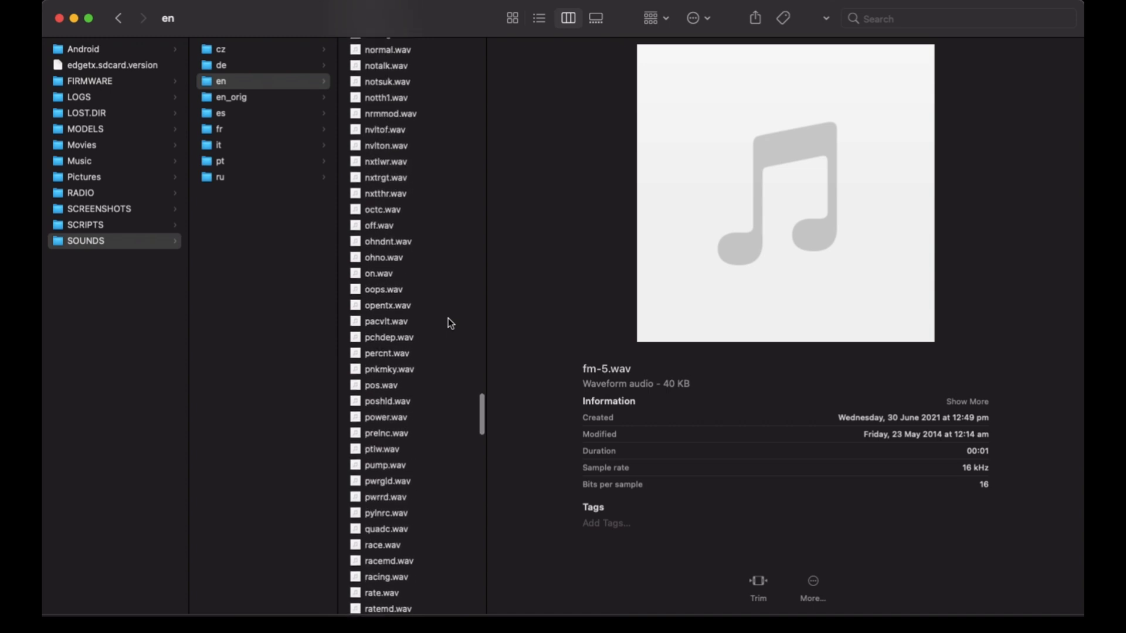
scroll(449, 321, down, 10)
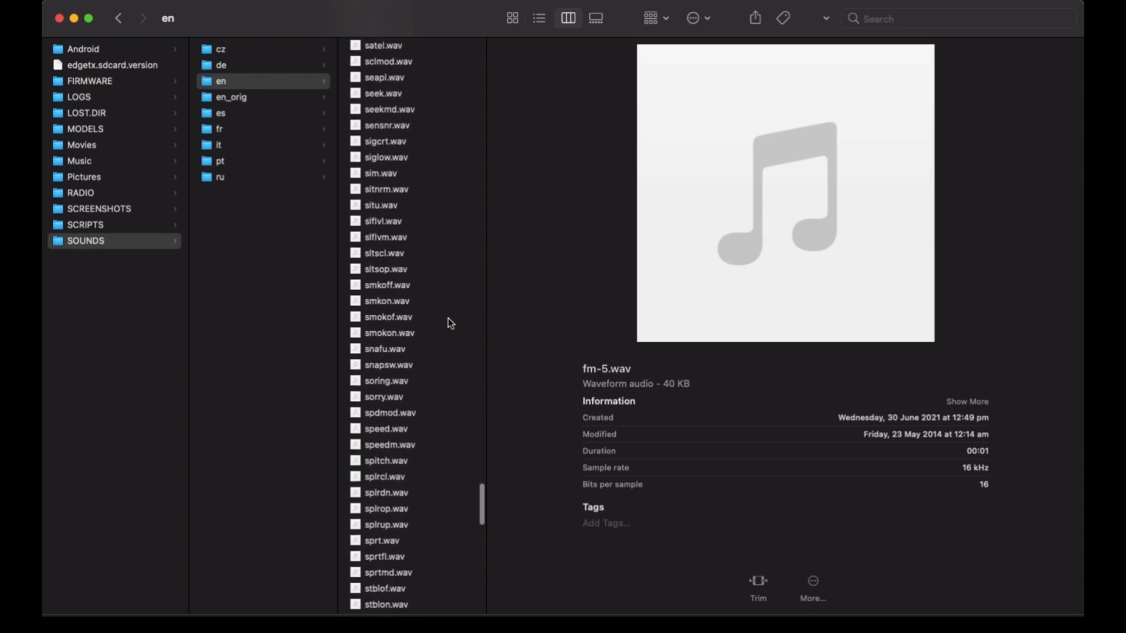